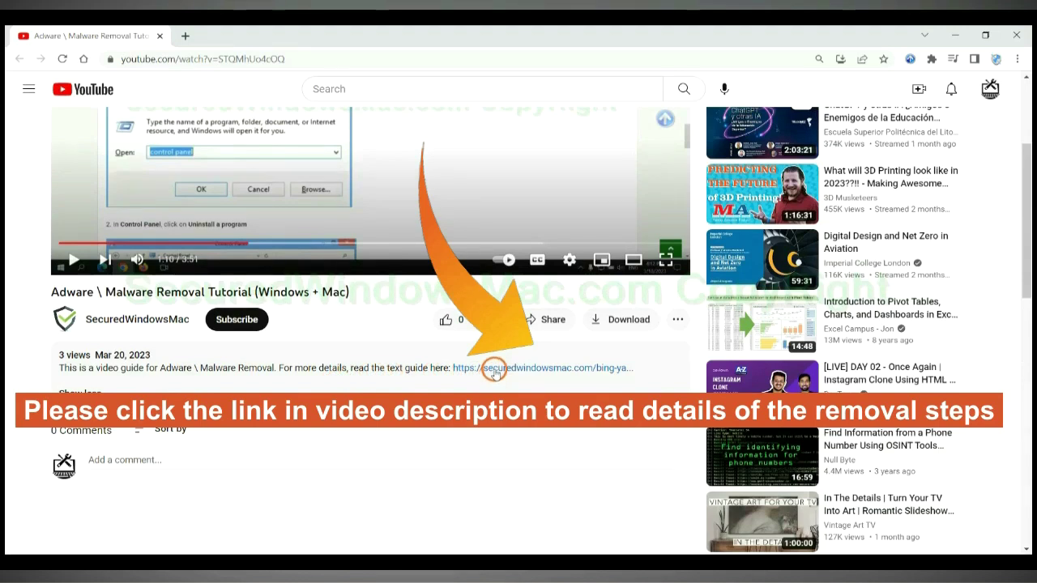
- Open the removal guide linked in the video description and go to its Instant Automatic Removal section
{"action": "left_click", "coordinate": [494, 368]}
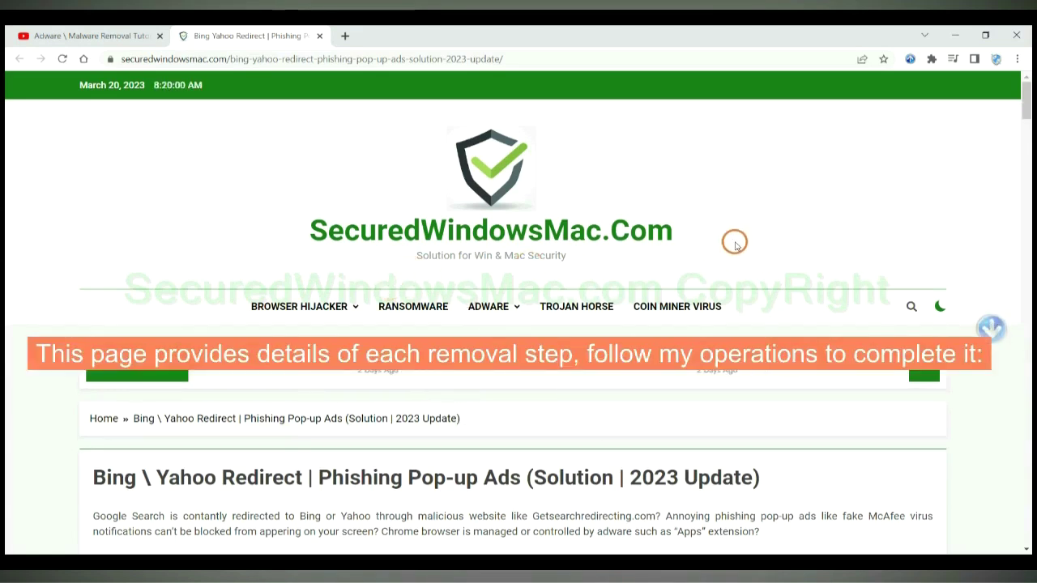
{"action": "scroll", "coordinate": [734, 243], "scroll_direction": "down", "scroll_amount": 15}
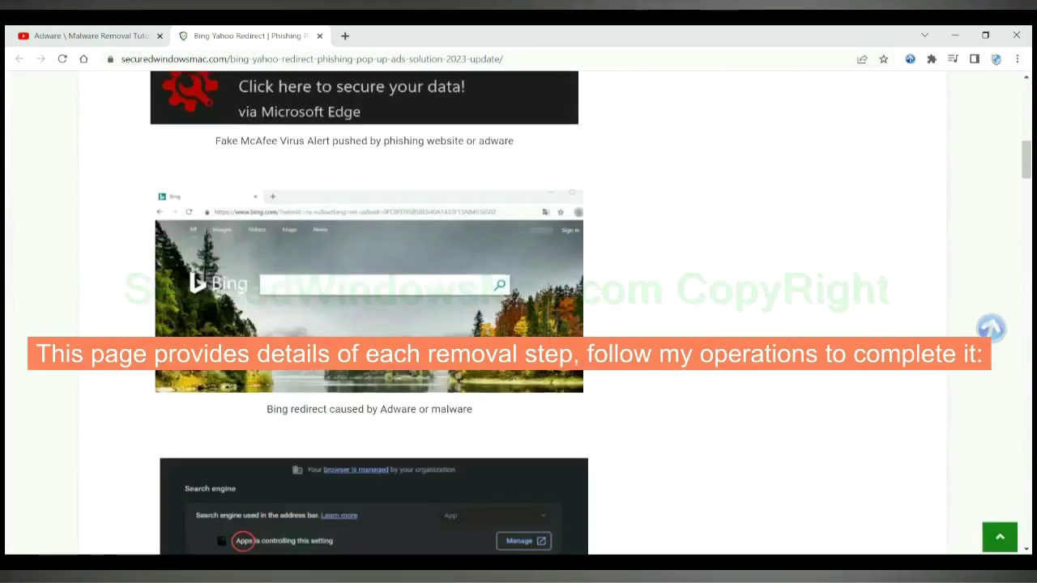
{"action": "scroll", "coordinate": [560, 358], "scroll_direction": "down", "scroll_amount": 2}
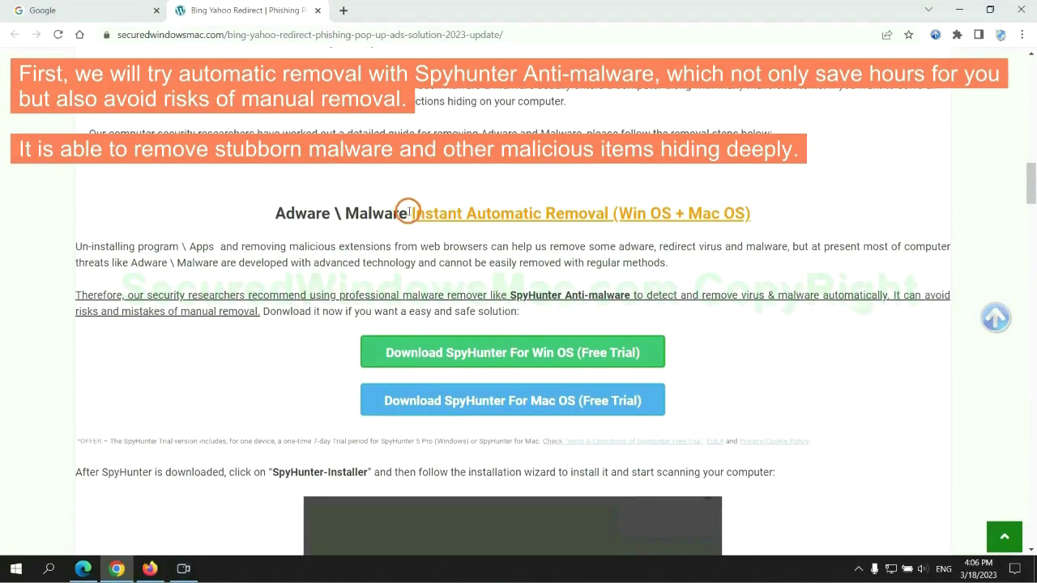
{"action": "left_click_drag", "start_coordinate": [409, 211], "coordinate": [602, 210]}
{"action": "left_click", "coordinate": [516, 178]}
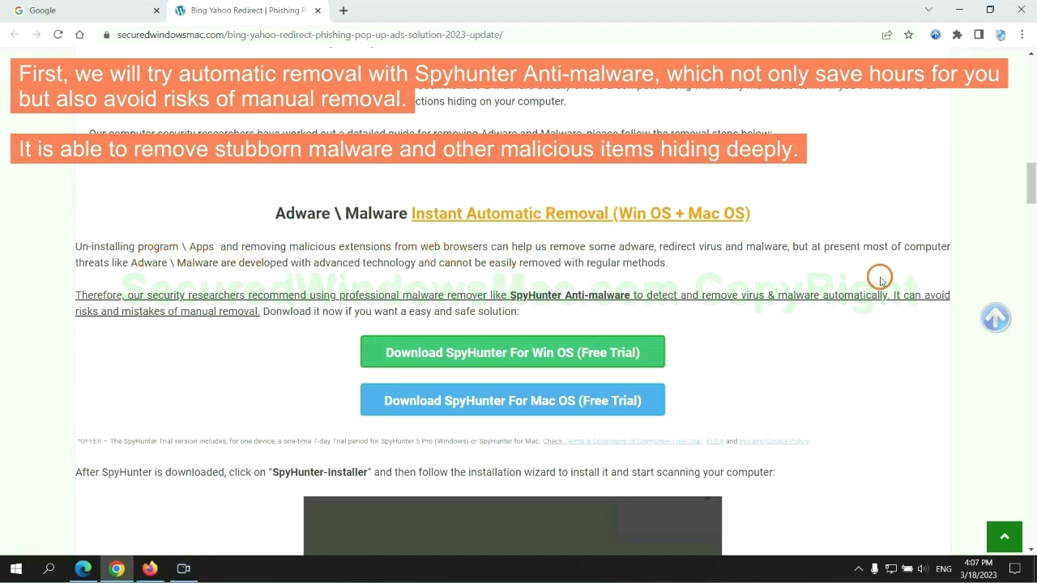
- Download the SpyHunter free trial for Win OS, keep the downloaded file and launch the installer
{"action": "scroll", "coordinate": [515, 293], "scroll_direction": "down", "scroll_amount": 1}
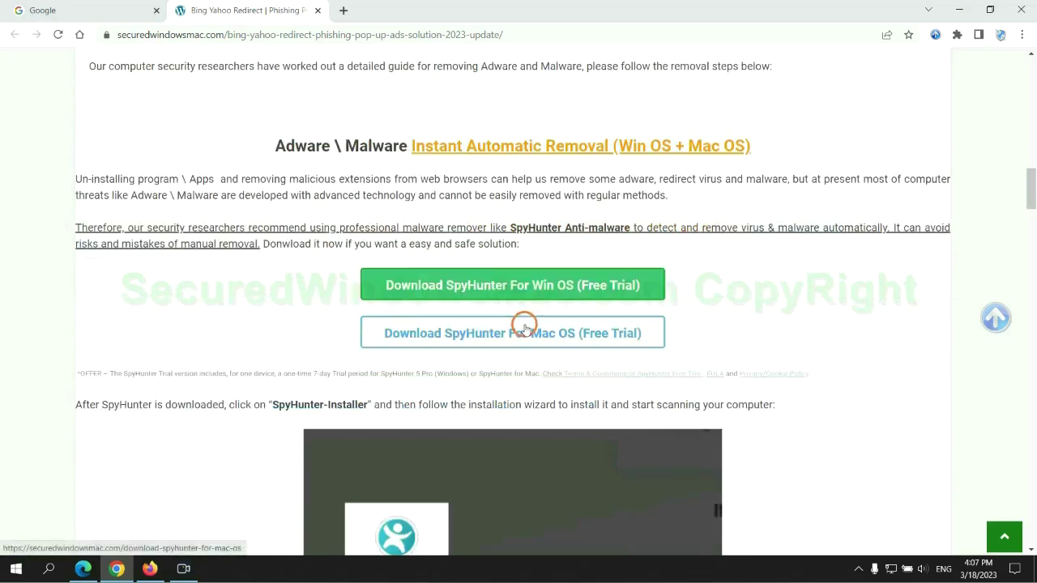
{"action": "scroll", "coordinate": [524, 326], "scroll_direction": "down", "scroll_amount": 2}
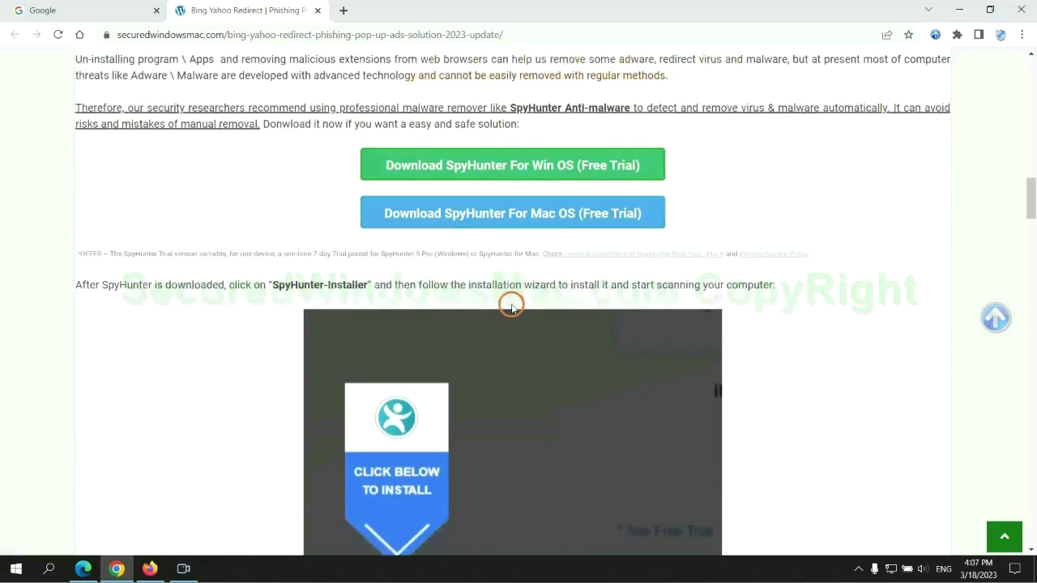
{"action": "left_click", "coordinate": [522, 189]}
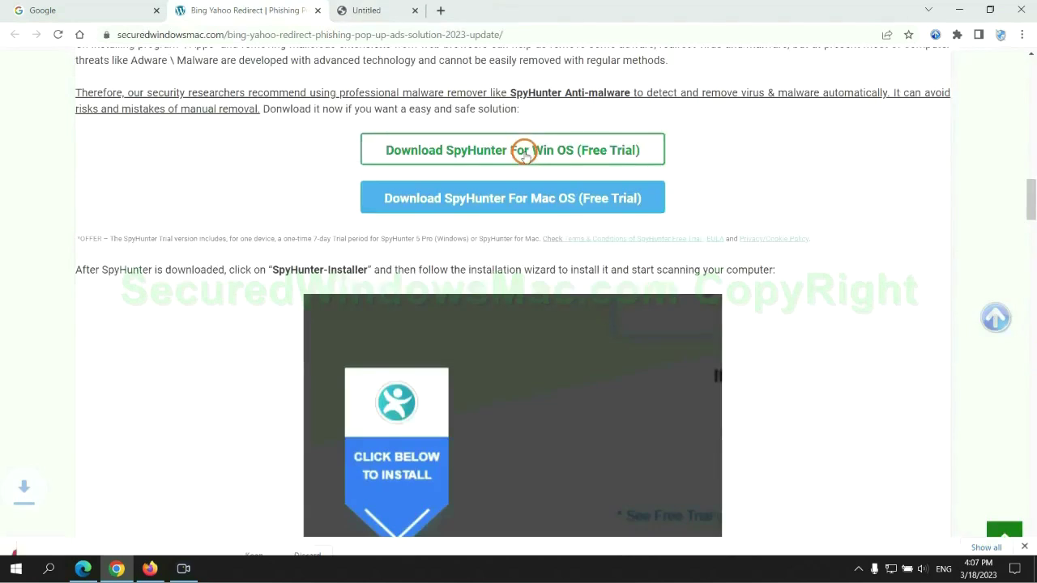
{"action": "left_click", "coordinate": [253, 537]}
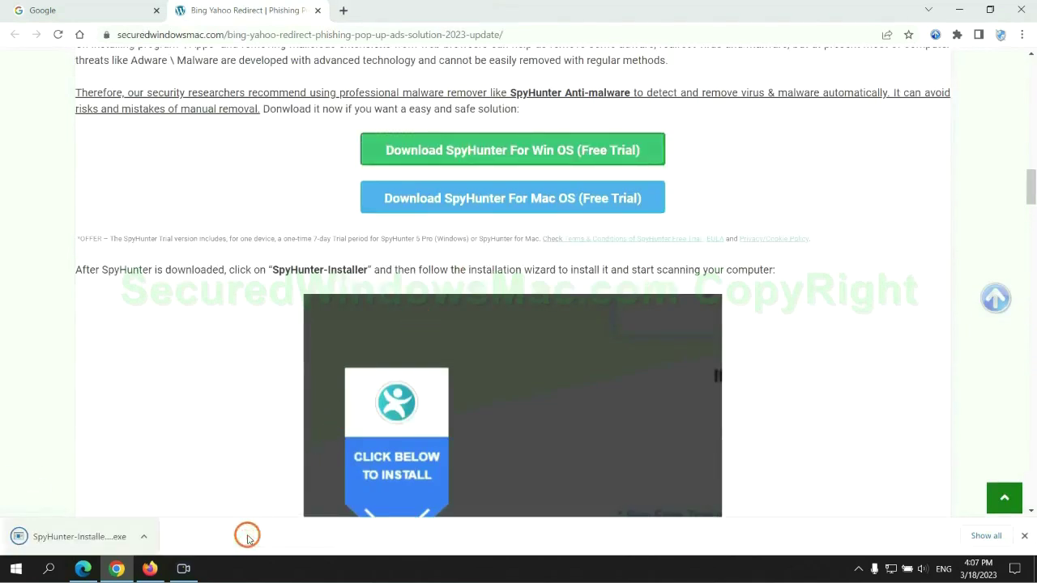
{"action": "left_click", "coordinate": [99, 539]}
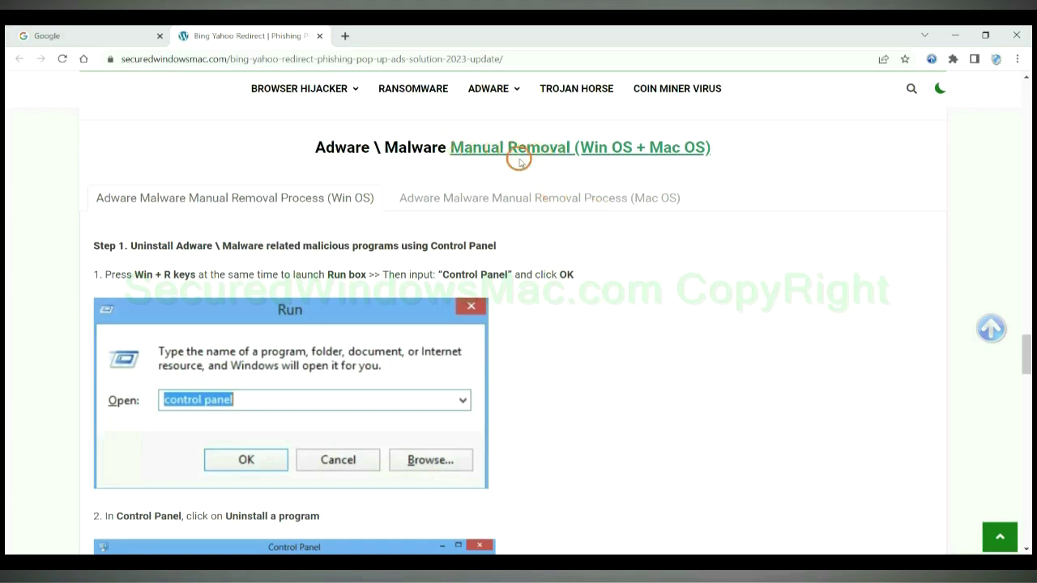
- Examine the guide's Manual Removal section for Win OS and Mac OS, showing the Mac OS removal process
{"action": "left_click_drag", "start_coordinate": [580, 149], "coordinate": [633, 150]}
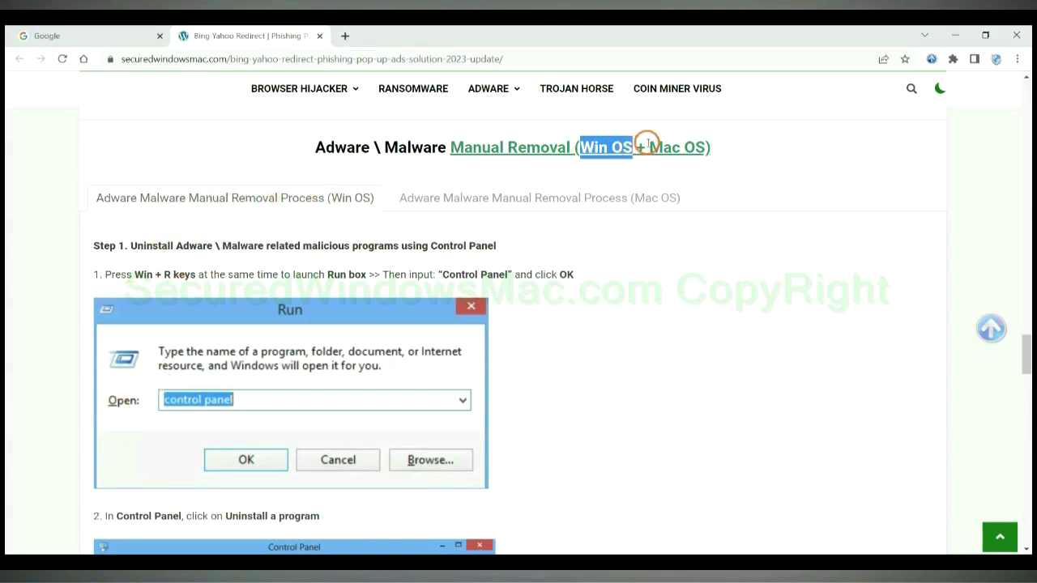
{"action": "left_click_drag", "start_coordinate": [648, 148], "coordinate": [705, 147]}
{"action": "left_click", "coordinate": [528, 196]}
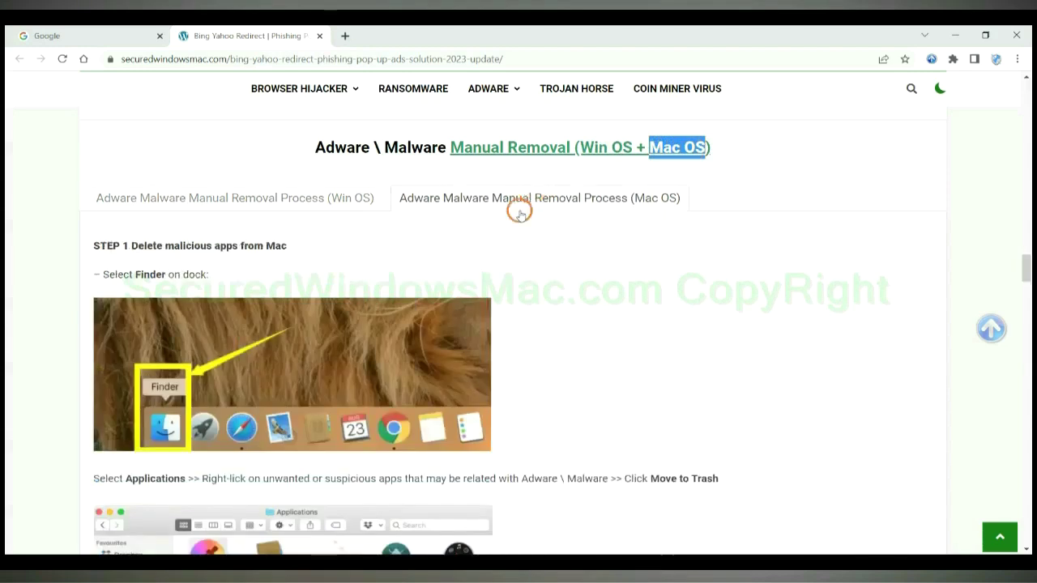
{"action": "scroll", "coordinate": [486, 274], "scroll_direction": "down", "scroll_amount": 1}
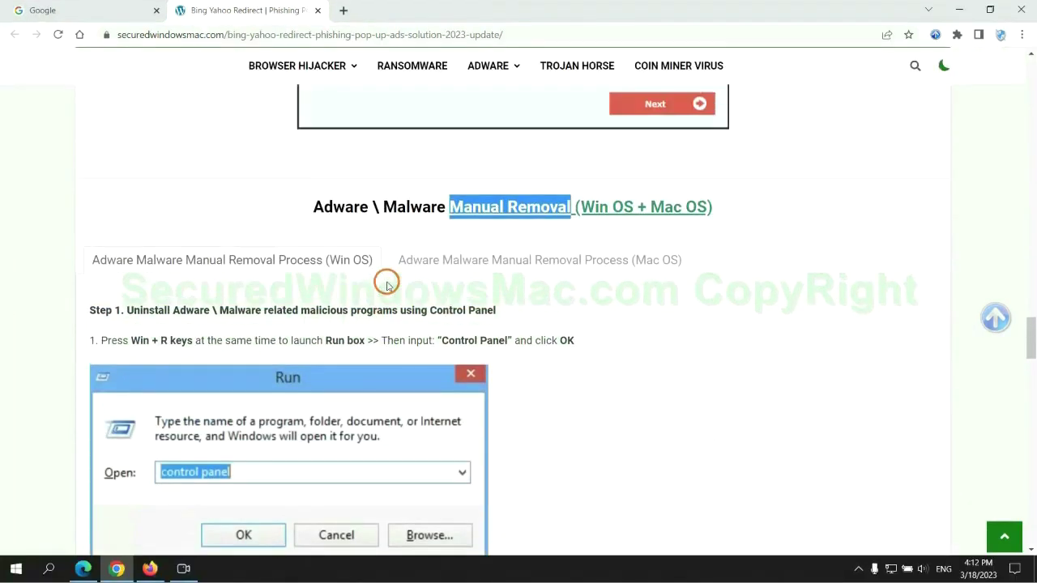
- Read Step 1 of the Win OS manual removal process about uninstalling malicious programs using Control Panel
{"action": "scroll", "coordinate": [327, 266], "scroll_direction": "down", "scroll_amount": 2}
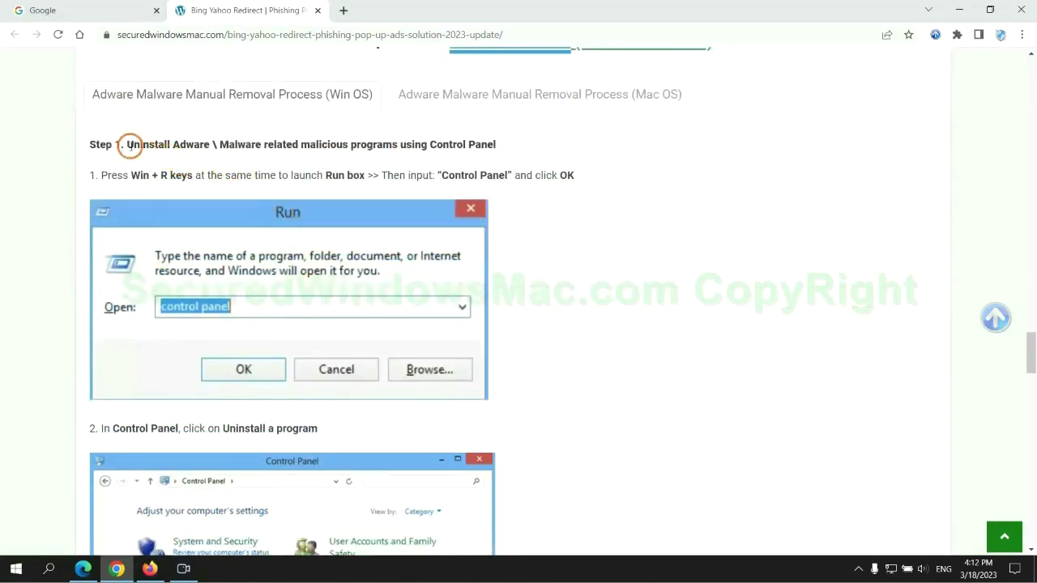
{"action": "left_click_drag", "start_coordinate": [128, 145], "coordinate": [398, 148]}
{"action": "left_click", "coordinate": [689, 212]}
{"action": "scroll", "coordinate": [646, 213], "scroll_direction": "down", "scroll_amount": 2}
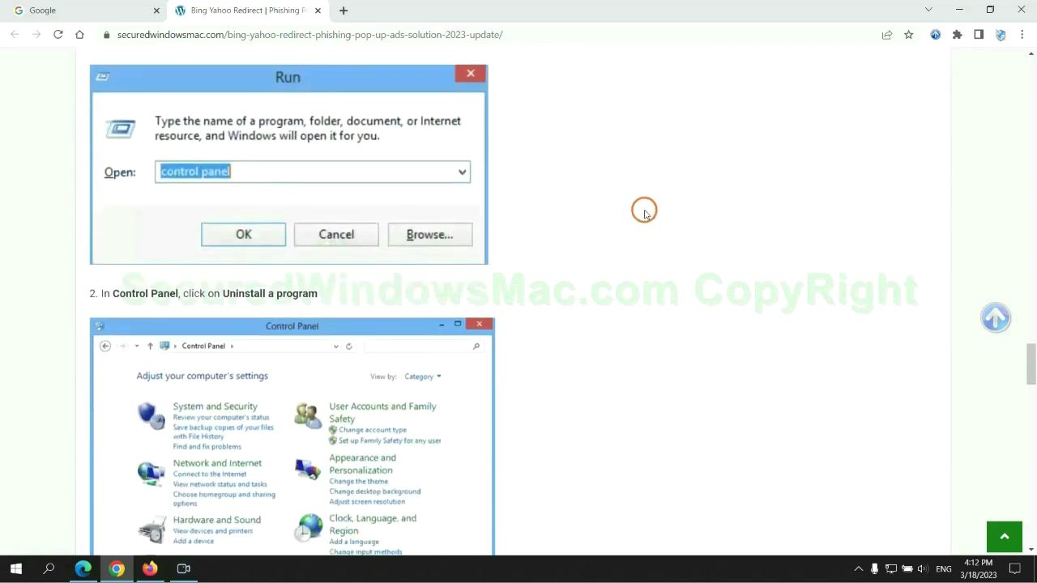
- Open Control Panel by running "control panel" from the Windows Run dialog
{"action": "key", "text": "super+r"}
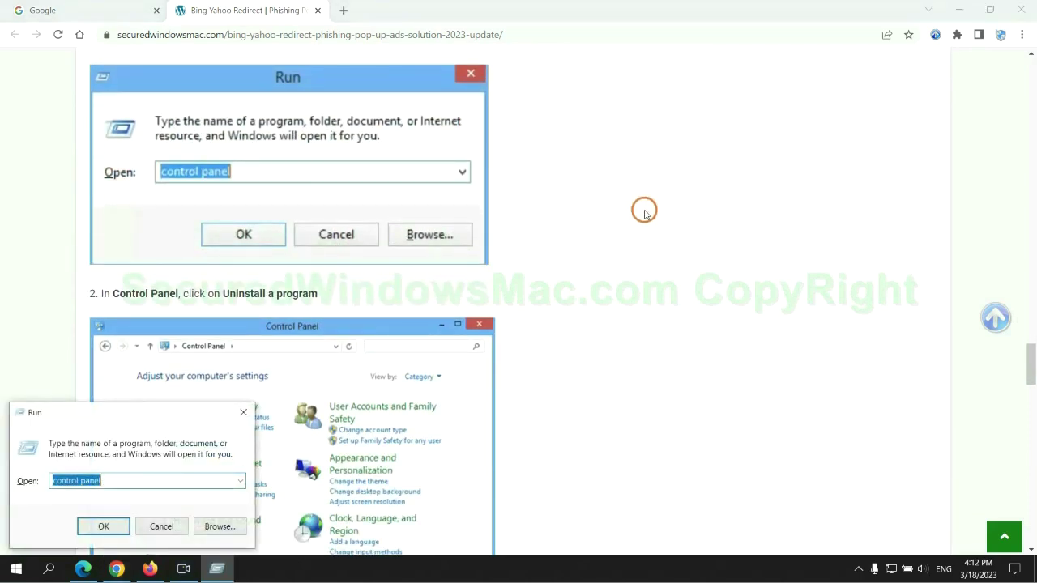
{"action": "type", "text": "cont"}
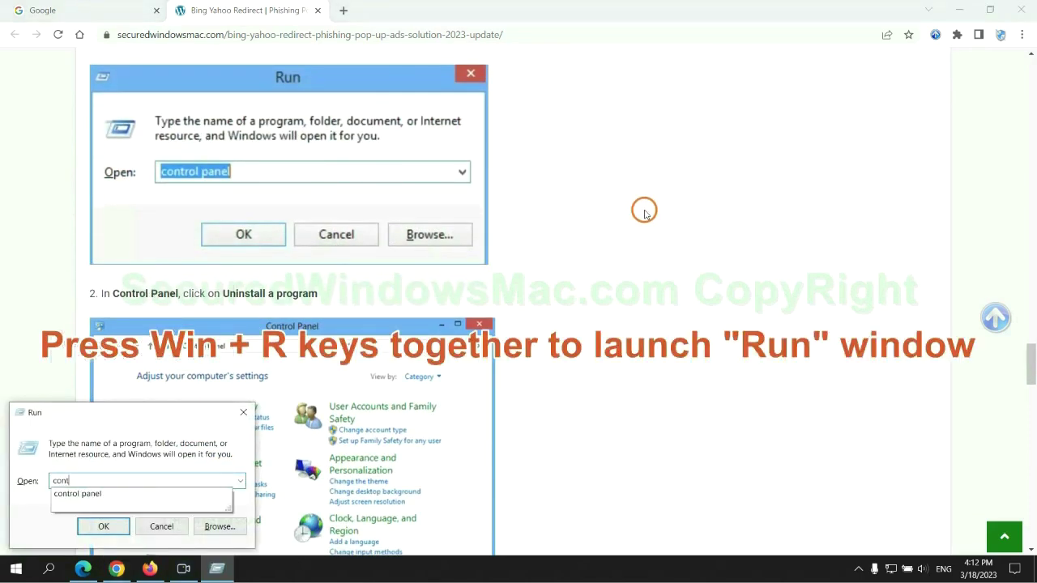
{"action": "type", "text": "rol panel"}
{"action": "key", "text": "Return"}
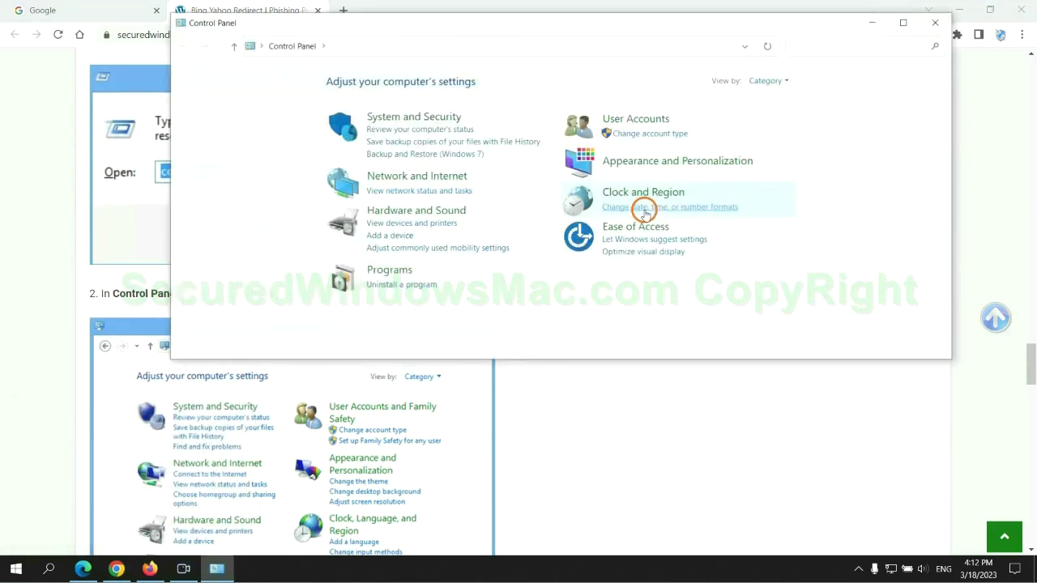
- Open the list of installed programs, bring up the Uninstall/Change option for Lantern, and close the window
{"action": "left_click", "coordinate": [412, 284]}
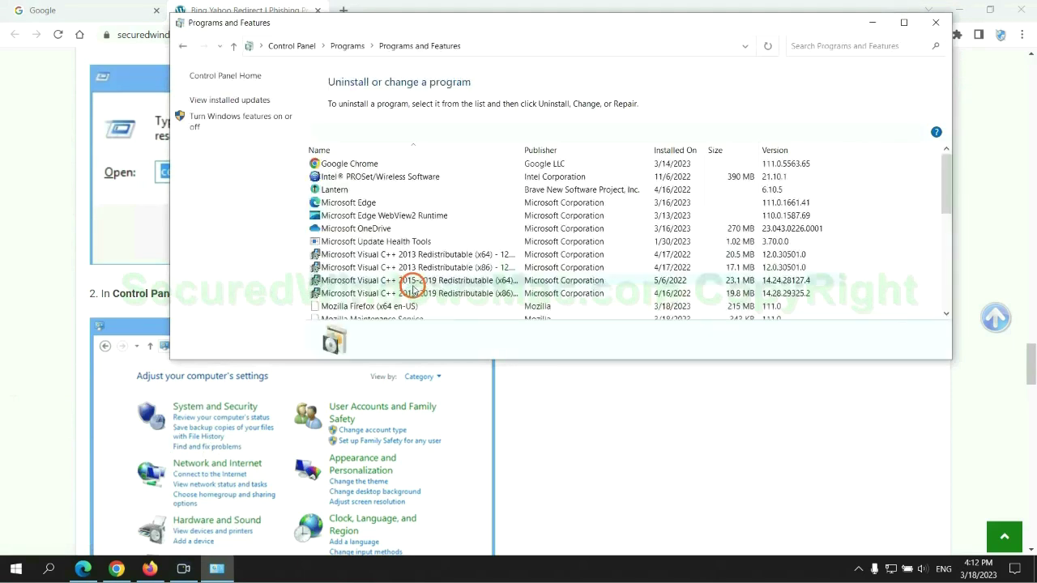
{"action": "right_click", "coordinate": [340, 192]}
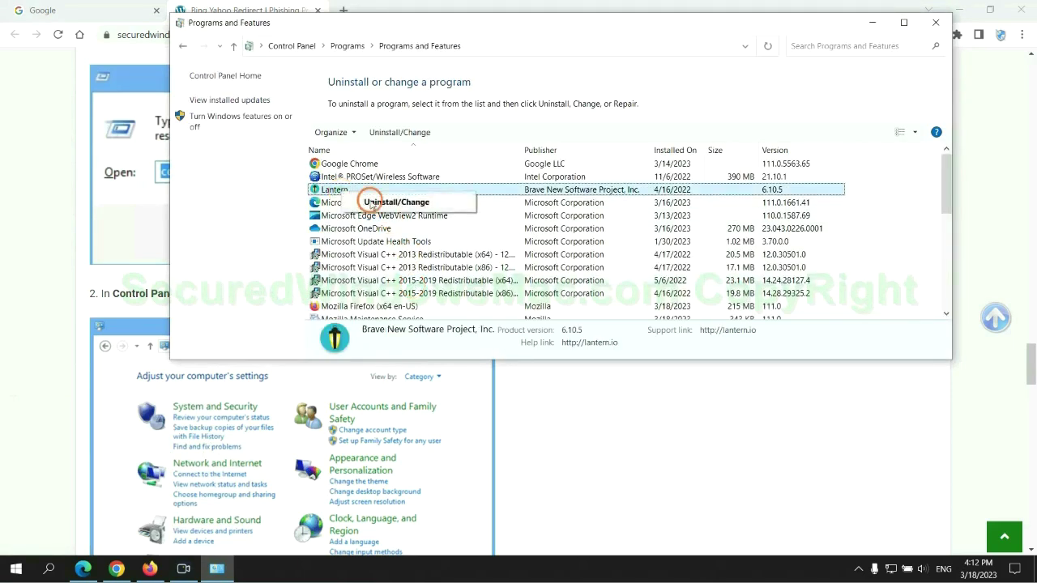
{"action": "left_click", "coordinate": [936, 22]}
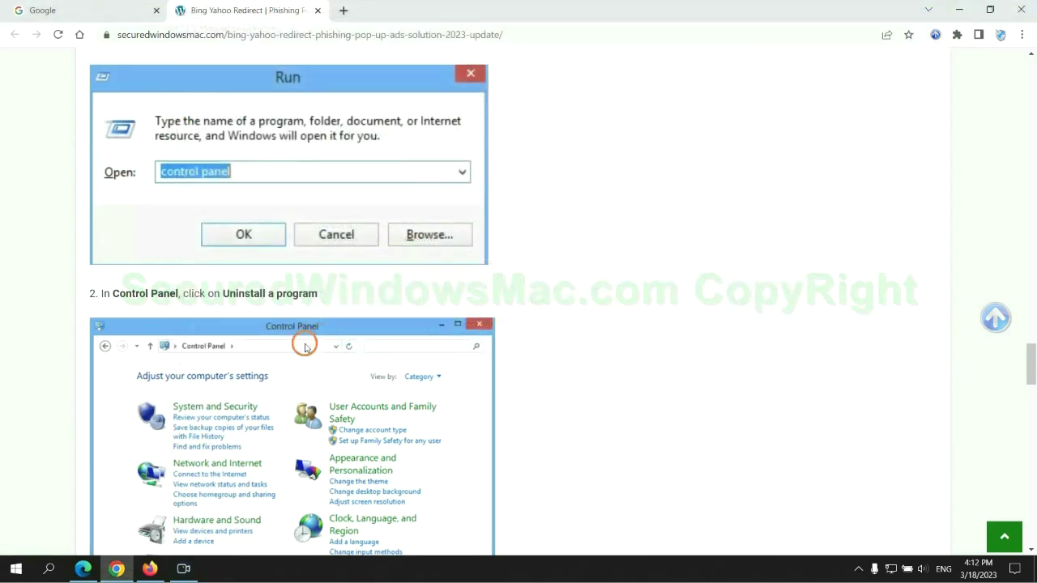
- Read Step 2 of the guide about removing malicious extensions from Microsoft Edge, Chrome, Firefox and IE
{"action": "scroll", "coordinate": [304, 347], "scroll_direction": "down", "scroll_amount": 6}
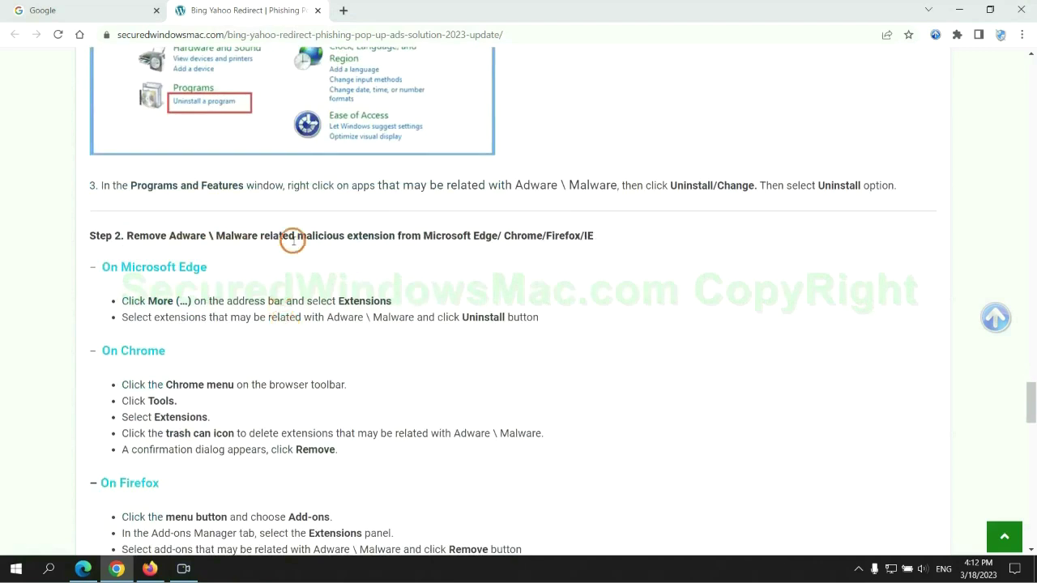
{"action": "left_click_drag", "start_coordinate": [298, 237], "coordinate": [395, 236]}
{"action": "left_click", "coordinate": [408, 262]}
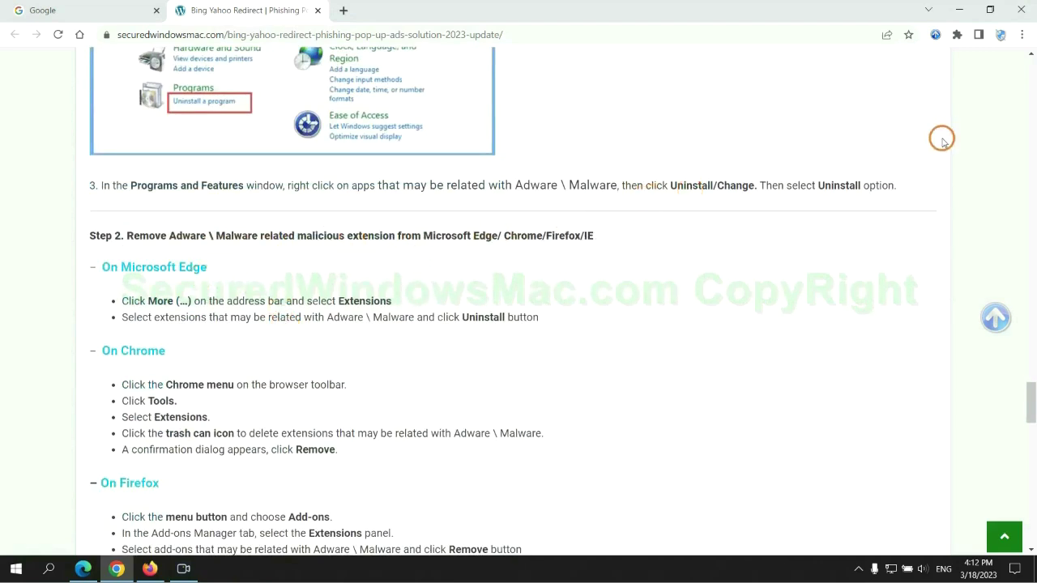
- Switch to Microsoft Edge, remove the McAfee WebAdvisor extension, and close the extensions page
{"action": "left_click", "coordinate": [85, 567]}
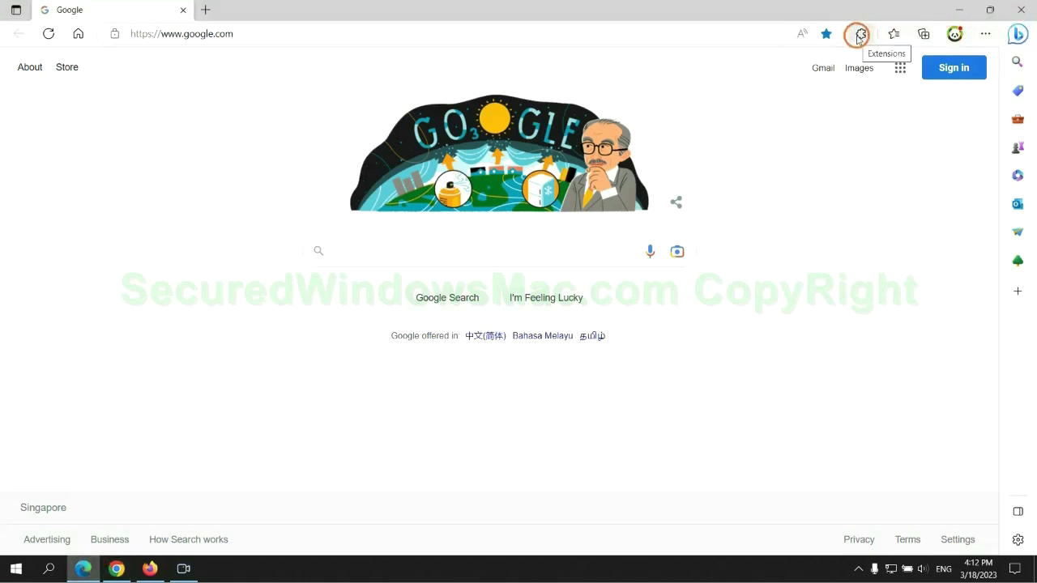
{"action": "left_click", "coordinate": [859, 35]}
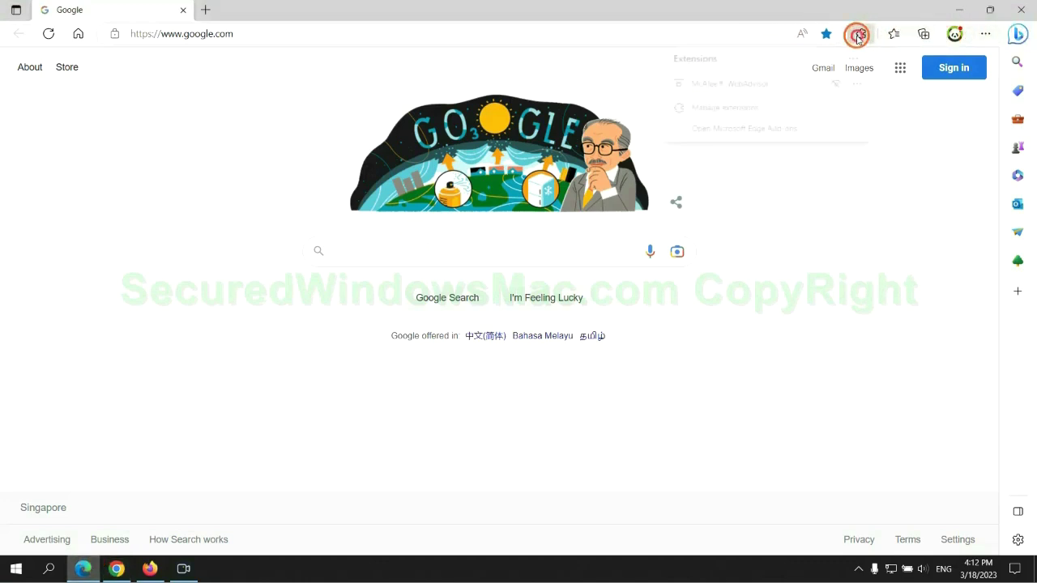
{"action": "left_click", "coordinate": [720, 108]}
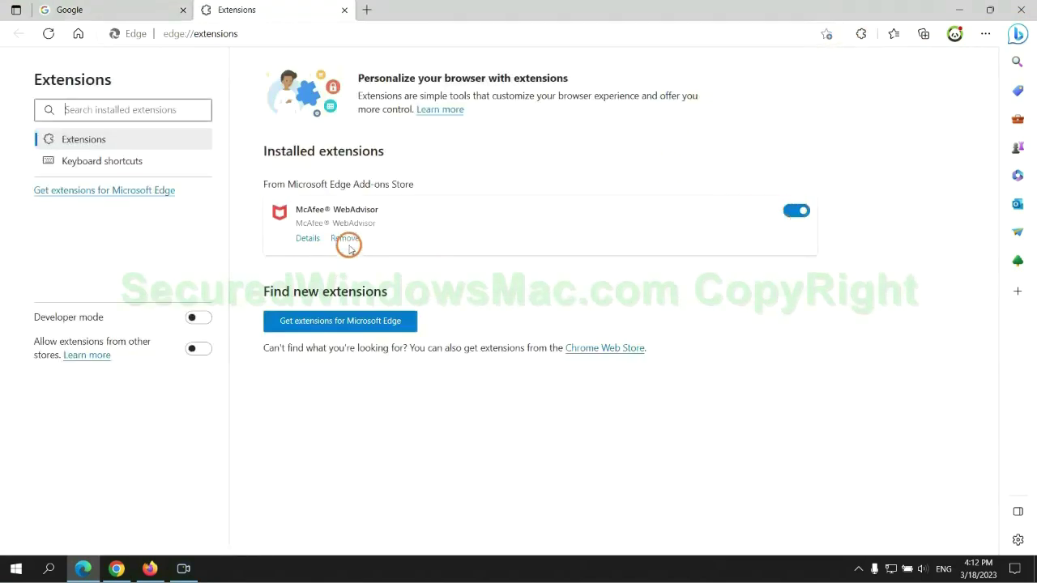
{"action": "left_click", "coordinate": [344, 239]}
{"action": "left_click", "coordinate": [746, 127]}
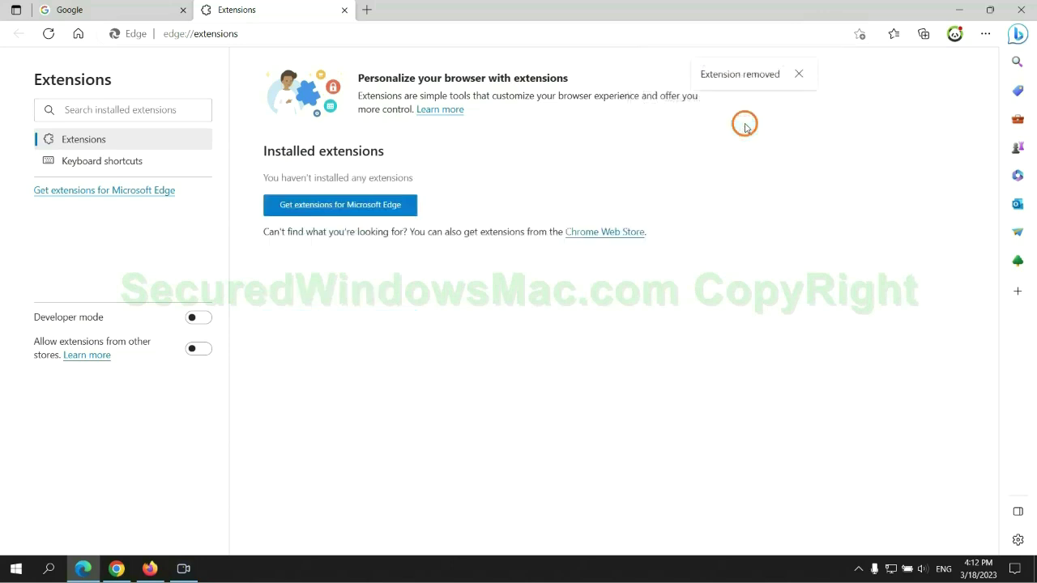
{"action": "left_click", "coordinate": [344, 10]}
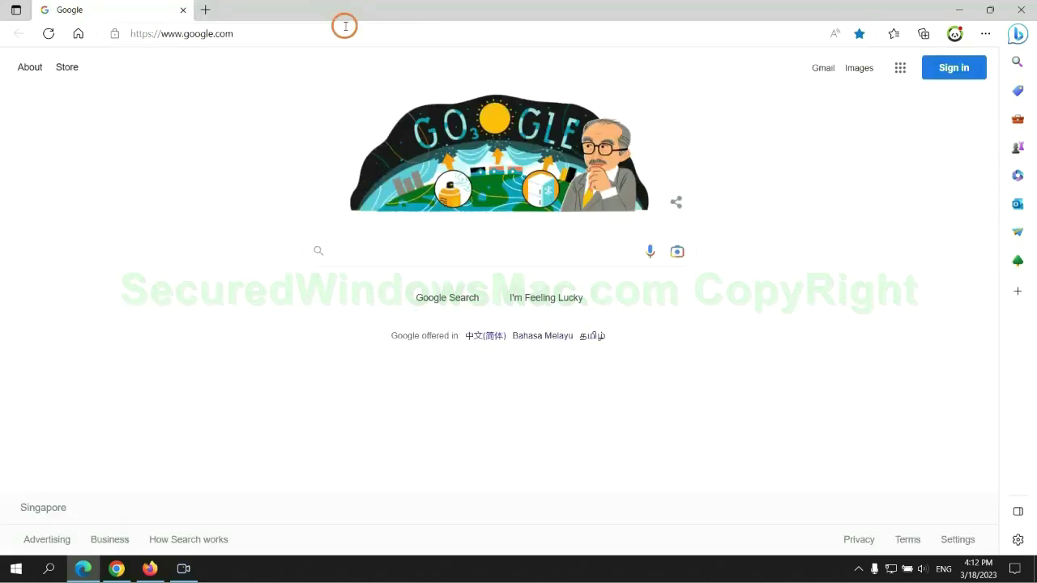
- Switch to Chrome, remove the "Ecosia - The search engine that plants trees" extension, and close its feedback page
{"action": "left_click", "coordinate": [127, 574]}
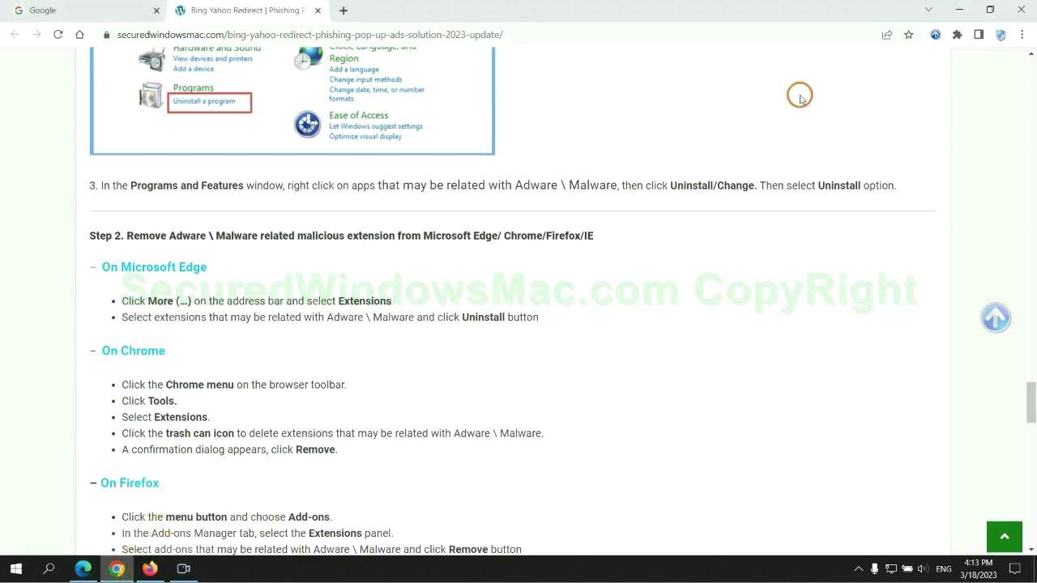
{"action": "left_click", "coordinate": [957, 34]}
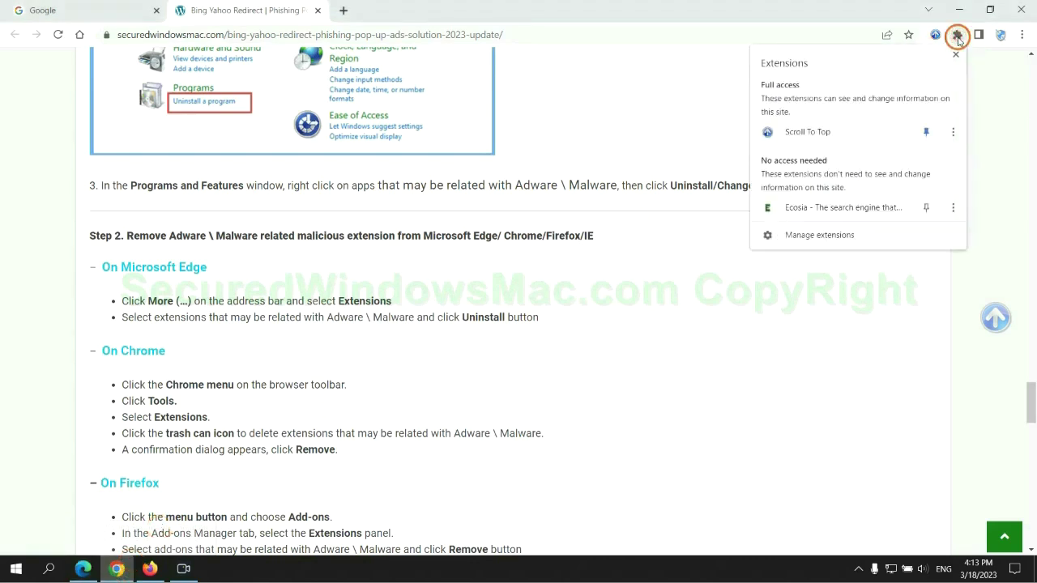
{"action": "left_click", "coordinate": [840, 237]}
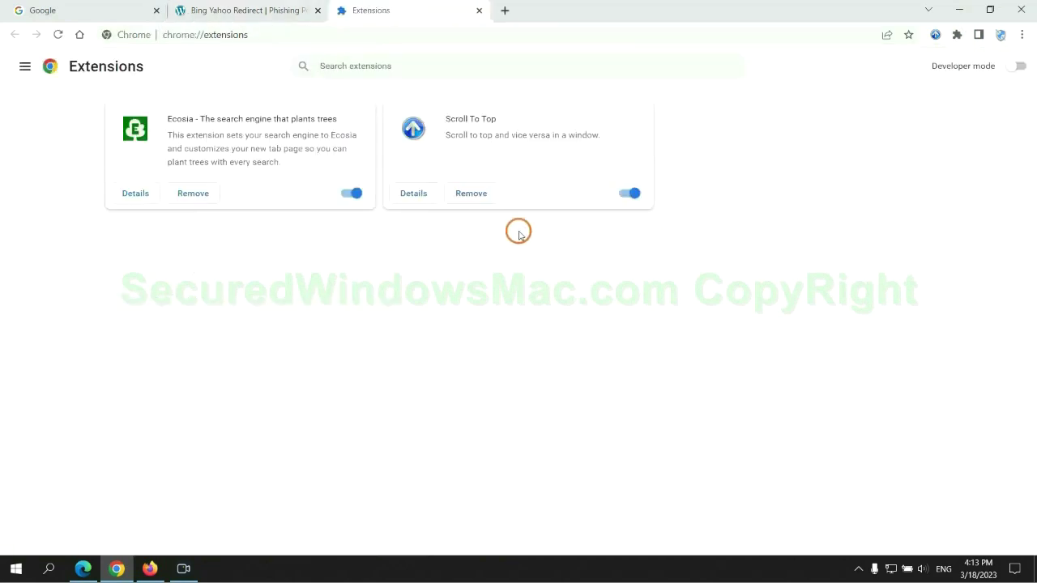
{"action": "left_click", "coordinate": [196, 195]}
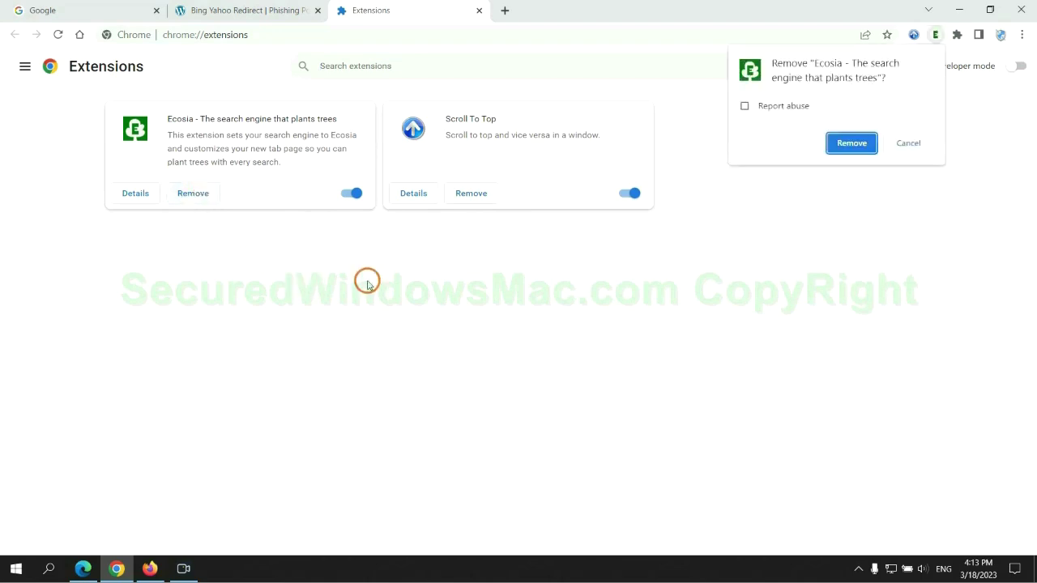
{"action": "left_click", "coordinate": [859, 142]}
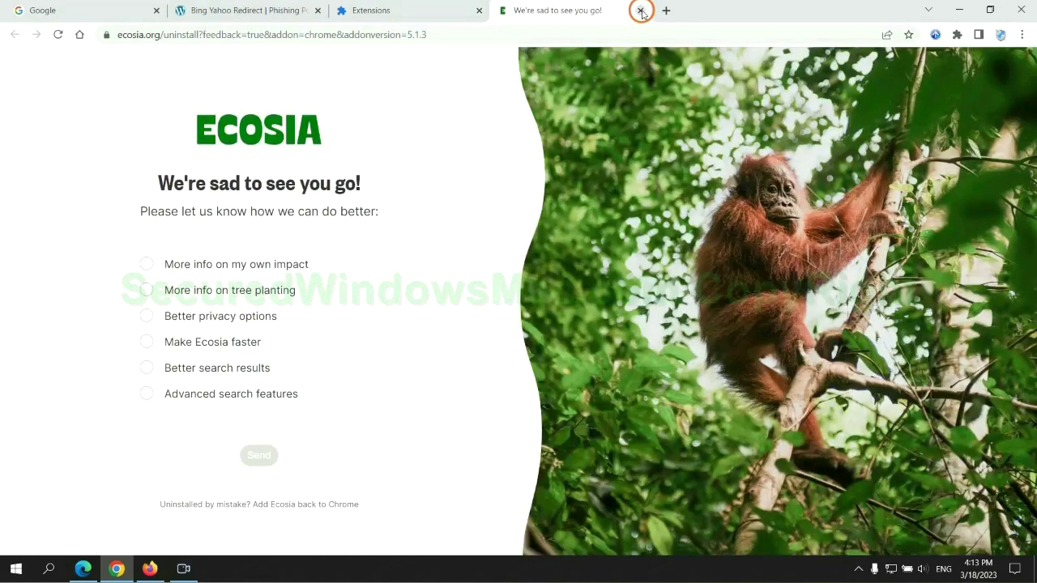
{"action": "left_click", "coordinate": [640, 10]}
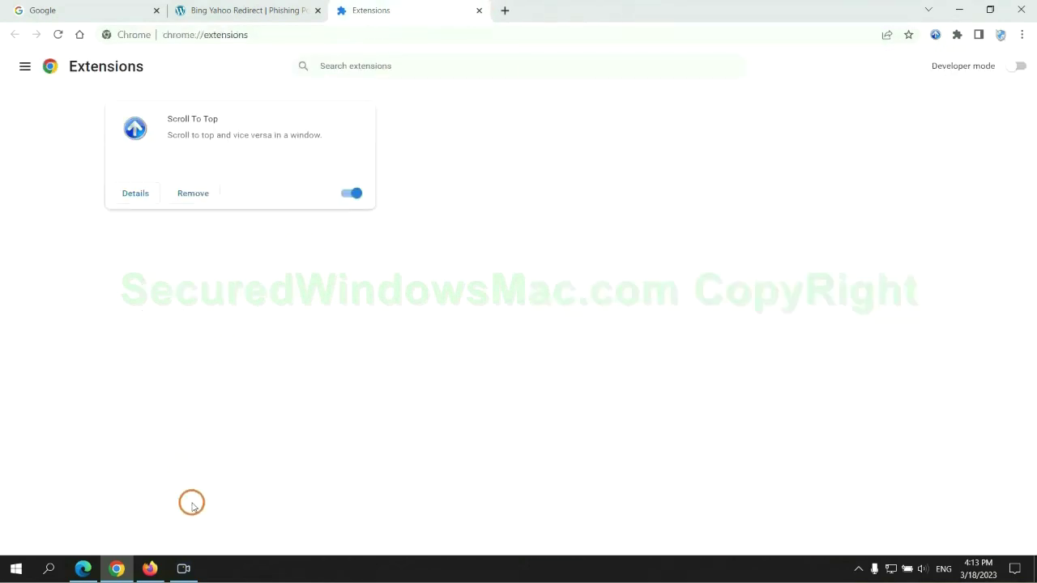
- Switch to Firefox and remove the Enhancer for YouTube extension from the add-ons manager
{"action": "left_click", "coordinate": [150, 567]}
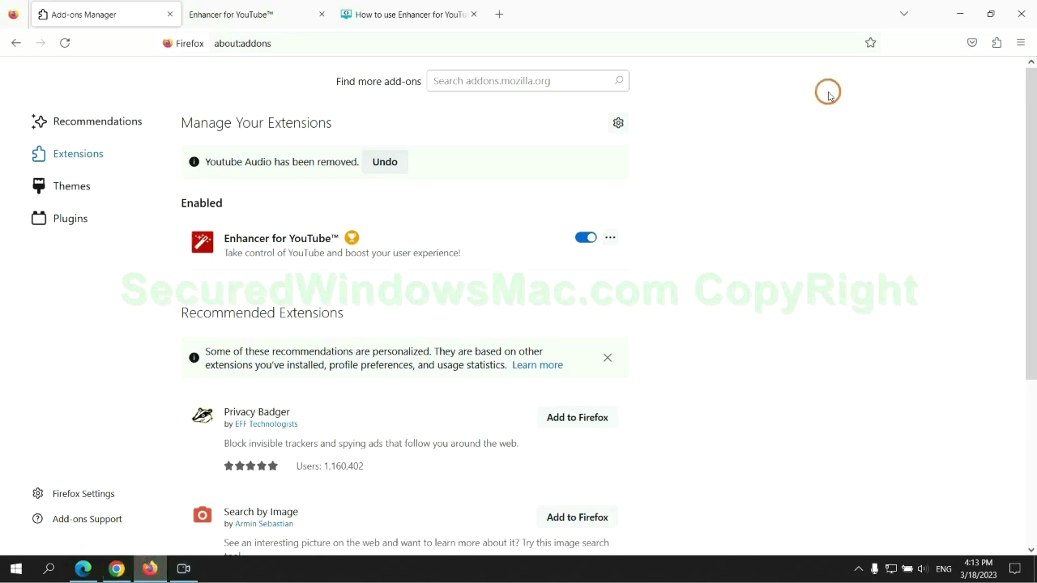
{"action": "left_click", "coordinate": [995, 44]}
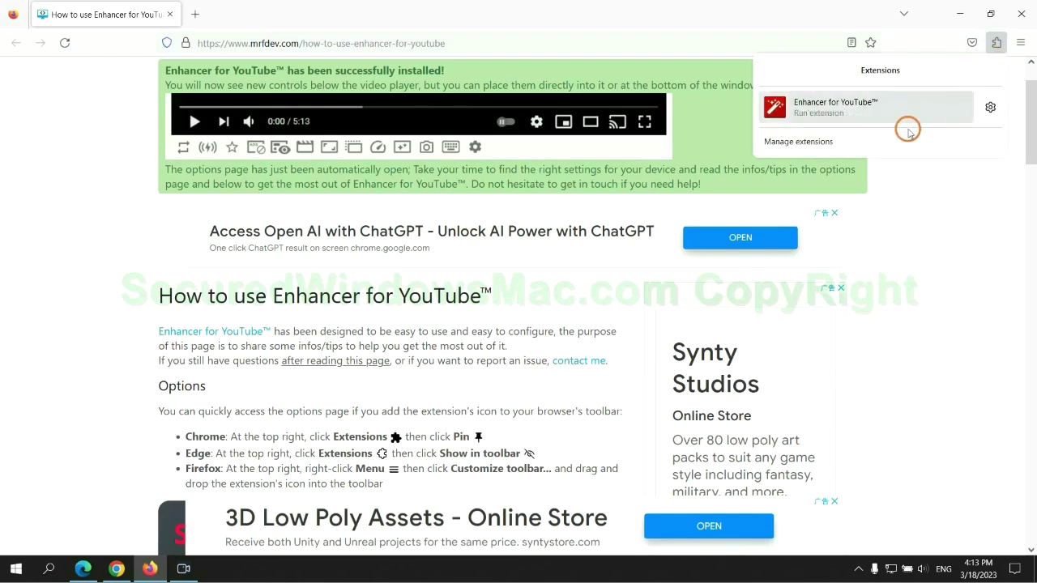
{"action": "left_click", "coordinate": [894, 139]}
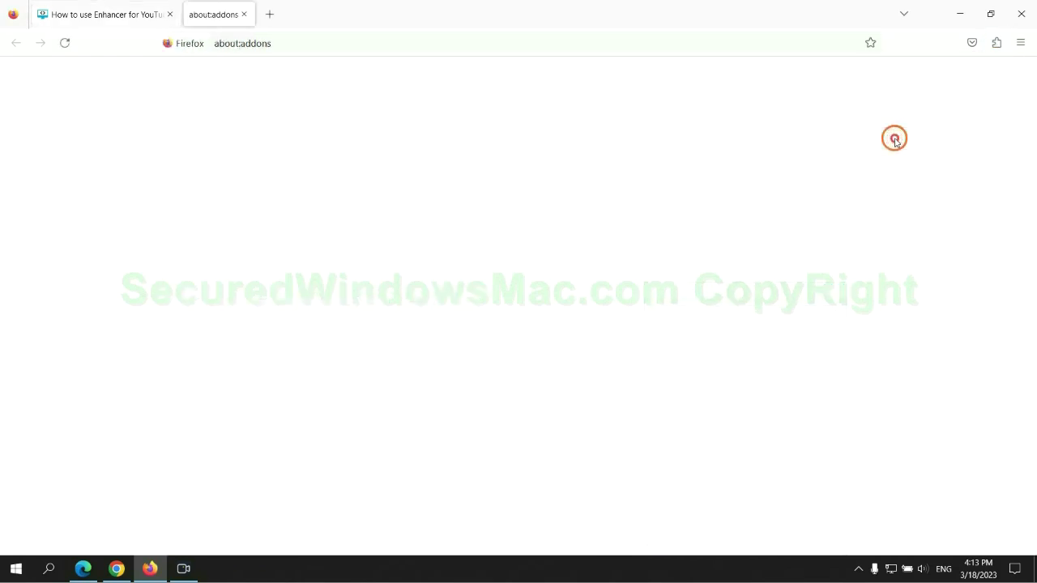
{"action": "left_click", "coordinate": [610, 196]}
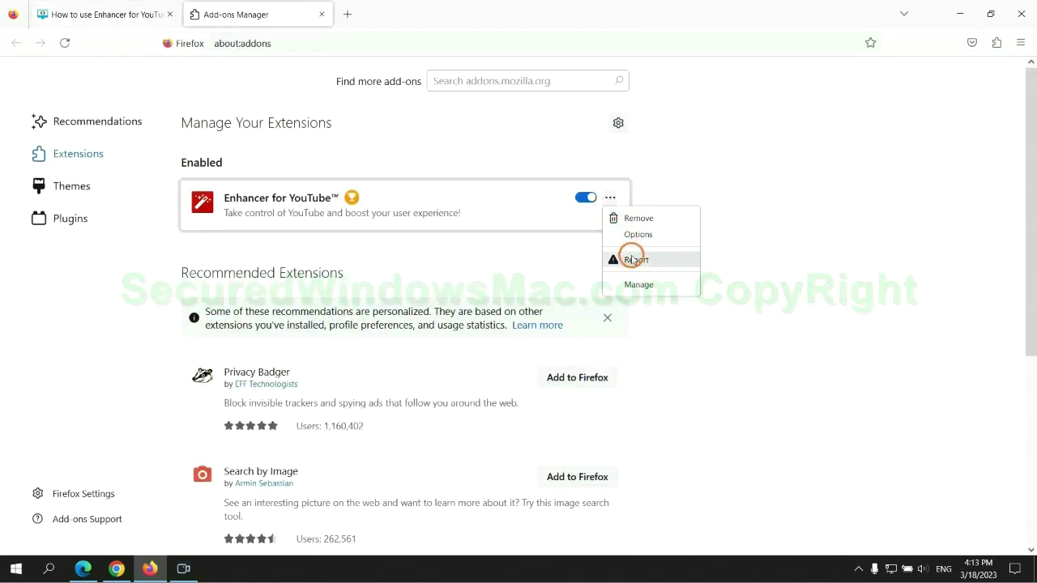
{"action": "left_click", "coordinate": [639, 219]}
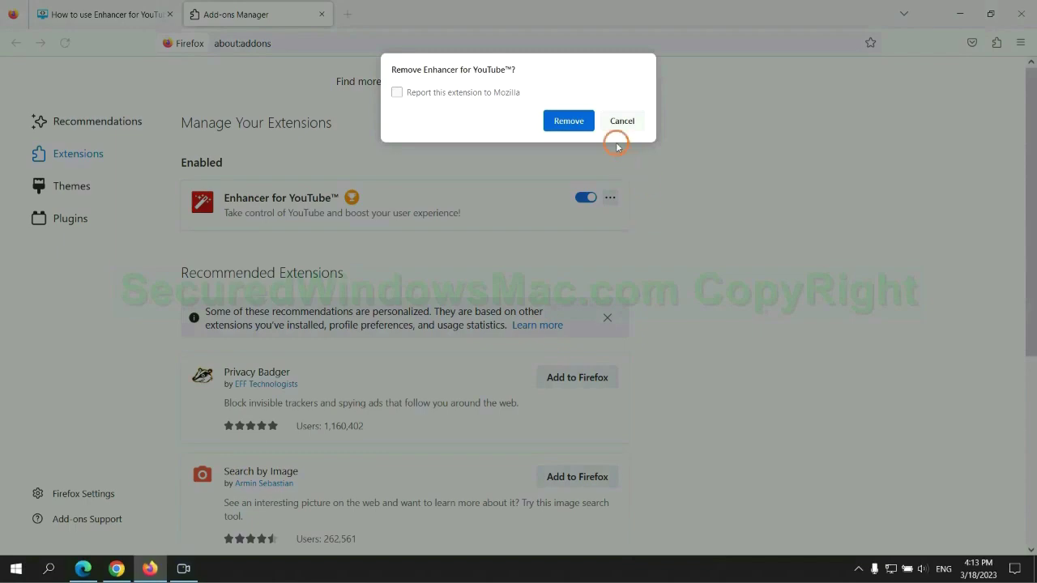
{"action": "left_click", "coordinate": [572, 121]}
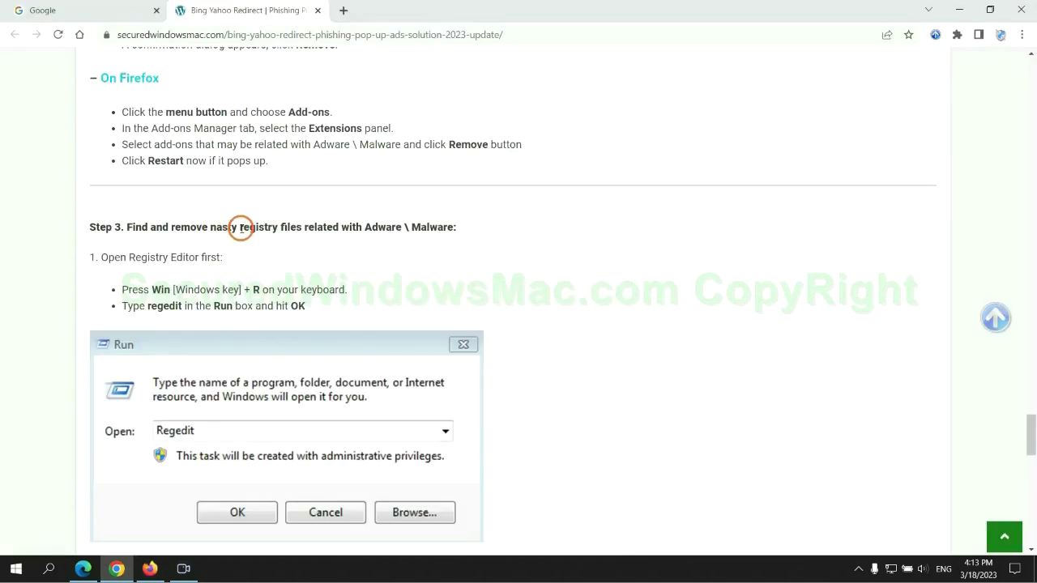
- Read Step 3 of the guide in Chrome and open Registry Editor by running regedit
{"action": "left_click_drag", "start_coordinate": [240, 229], "coordinate": [301, 258]}
{"action": "left_click", "coordinate": [301, 258]}
{"action": "scroll", "coordinate": [301, 258], "scroll_direction": "down", "scroll_amount": 2}
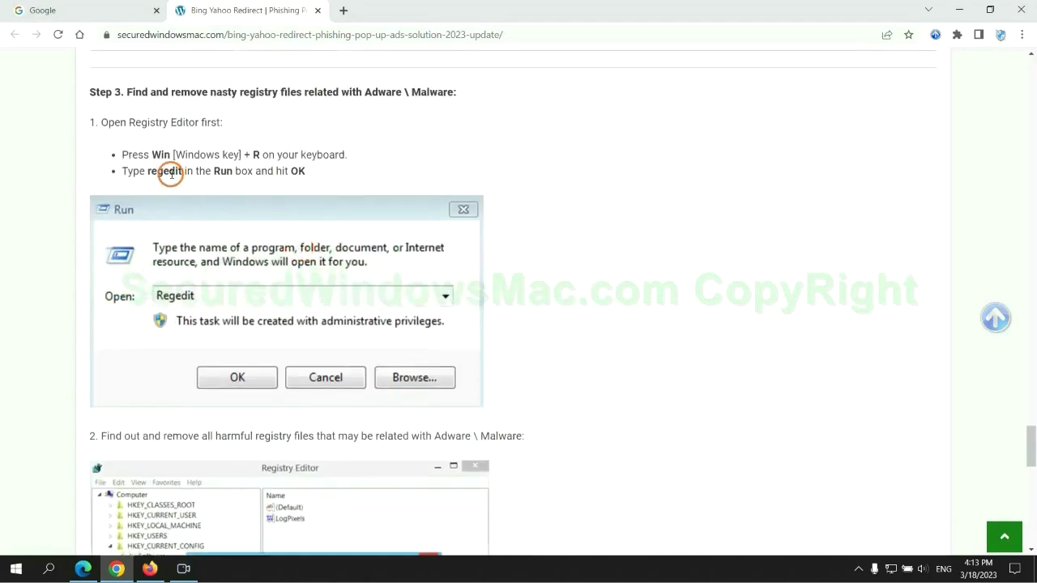
{"action": "key", "text": "super+r"}
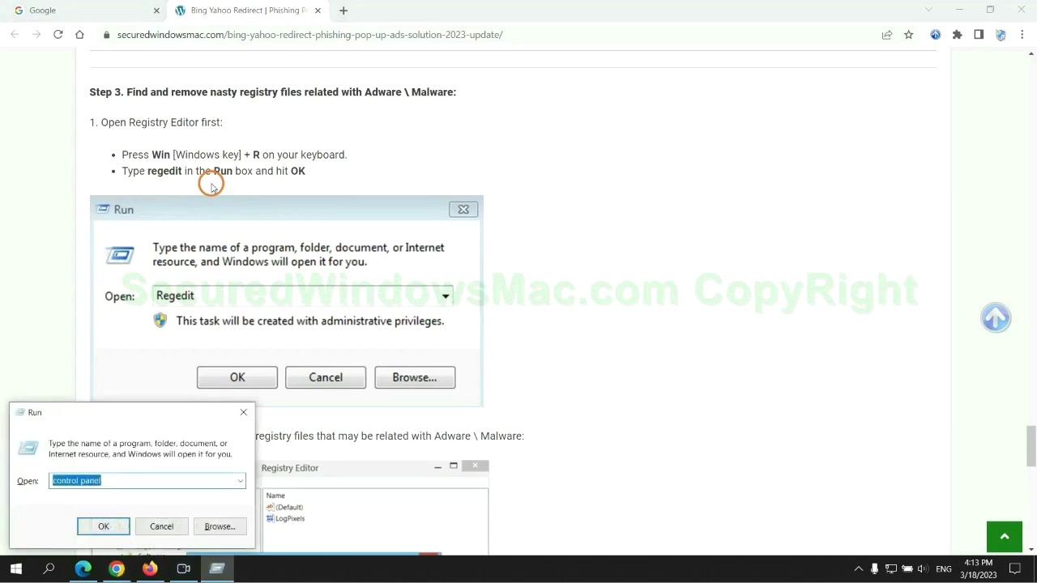
{"action": "type", "text": "reg"}
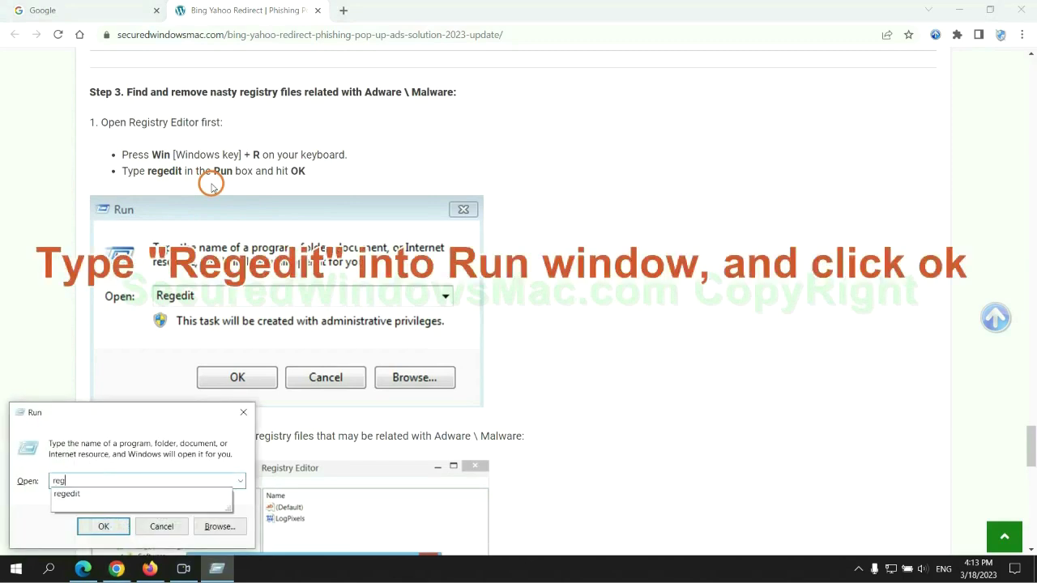
{"action": "type", "text": "edit"}
{"action": "key", "text": "Return"}
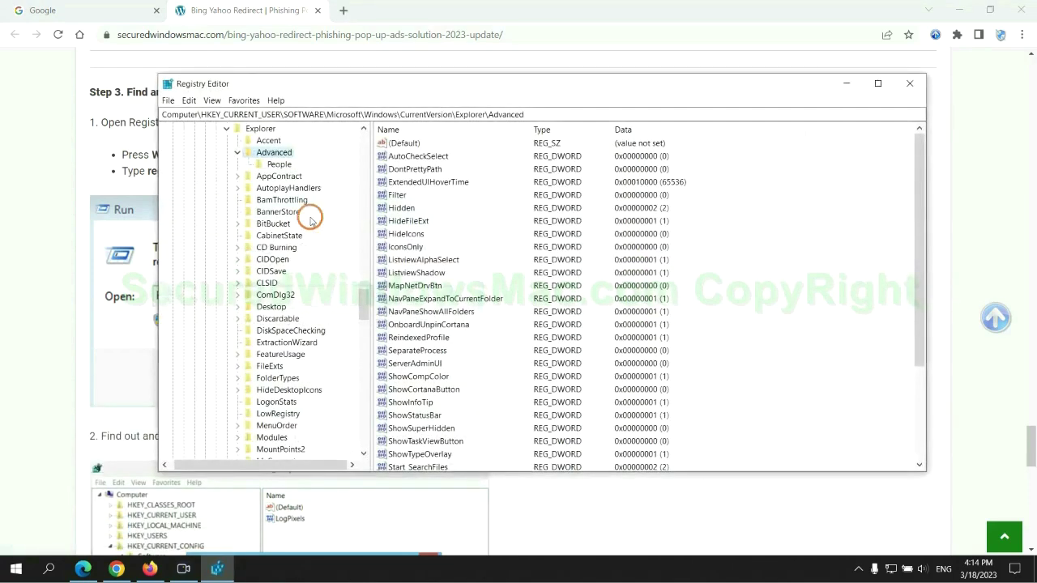
- Search the registry for "Apps" and bring up the options for the matching StoreAppsOnTaskbar value
{"action": "left_click", "coordinate": [189, 101]}
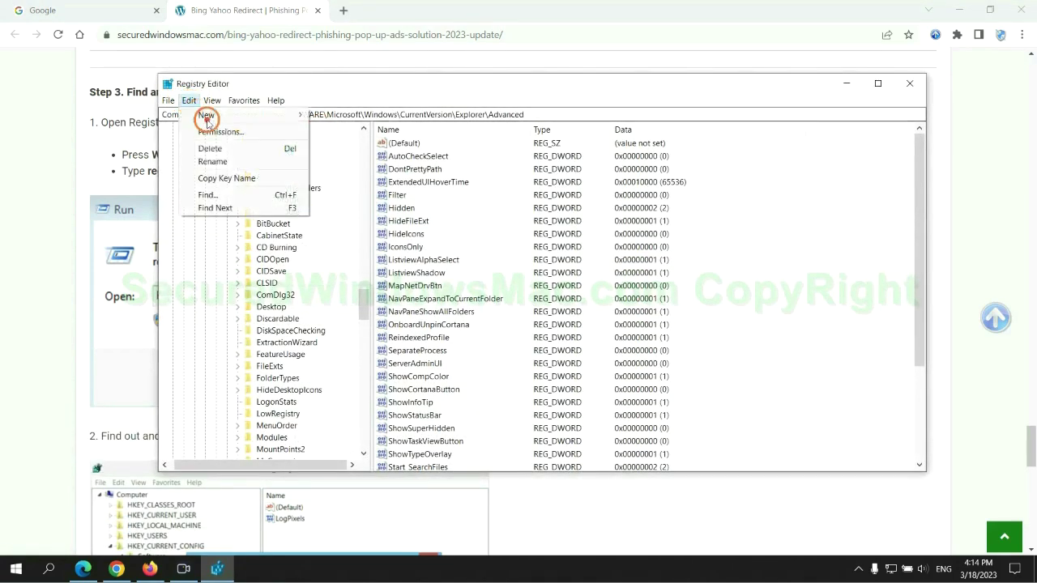
{"action": "left_click", "coordinate": [207, 195]}
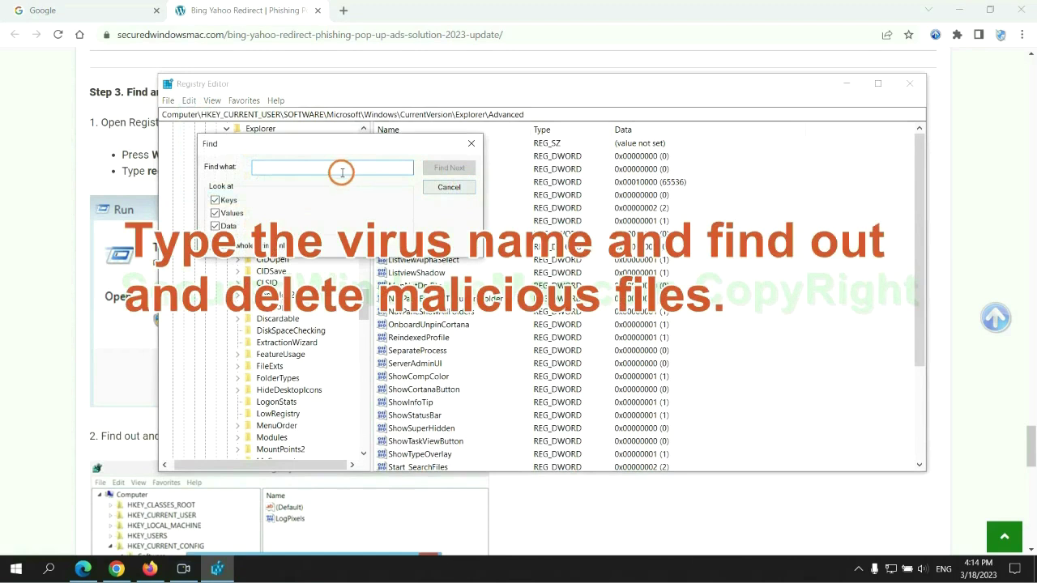
{"action": "type", "text": "Apps"}
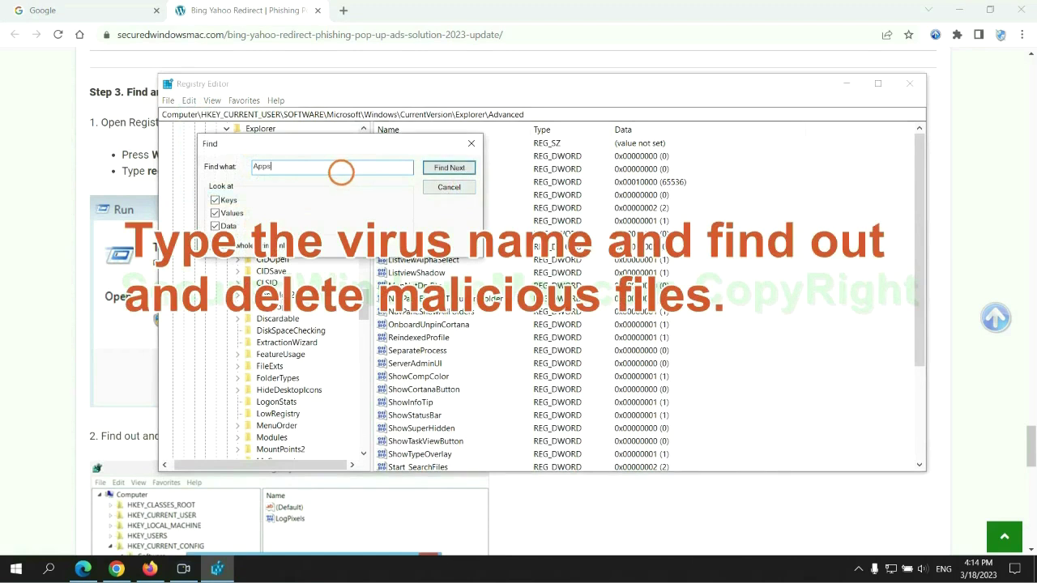
{"action": "key", "text": "Return"}
{"action": "scroll", "coordinate": [592, 344], "scroll_direction": "down", "scroll_amount": 2}
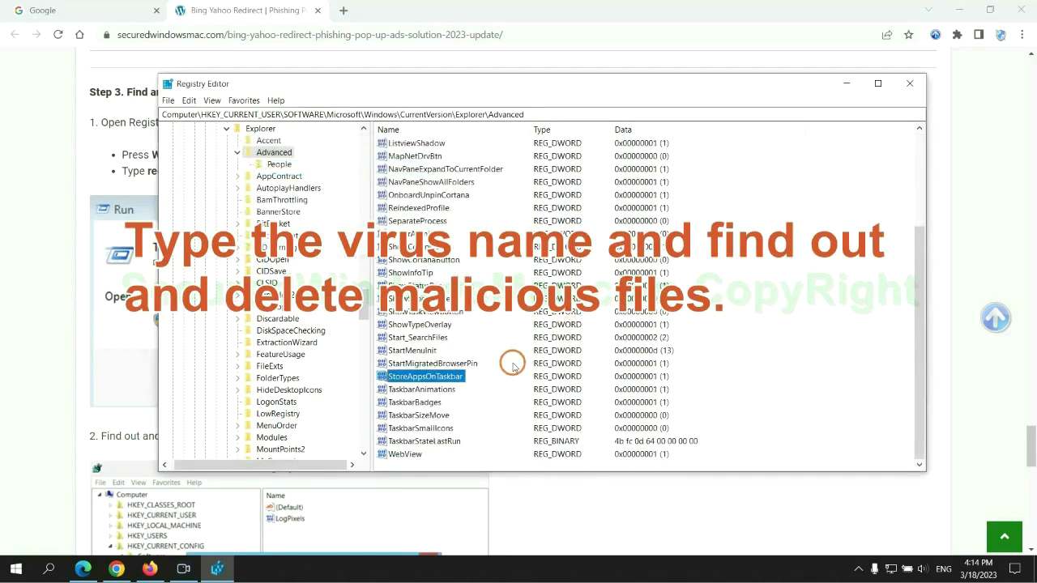
{"action": "right_click", "coordinate": [458, 378]}
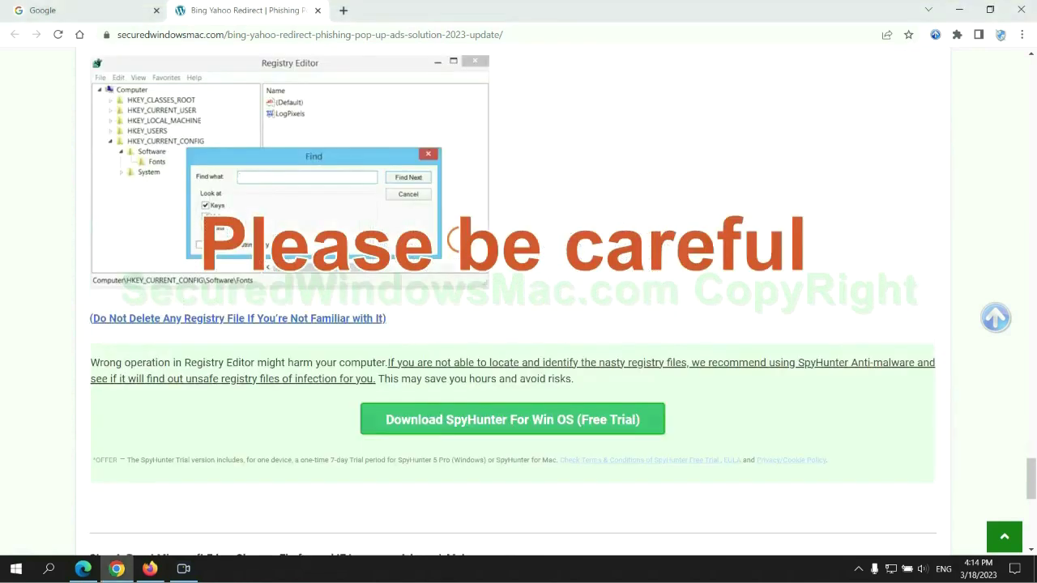
- Read Step 4 of the guide, then switch to Microsoft Edge and open the Clear browsing data dialog from its privacy settings
{"action": "scroll", "coordinate": [457, 240], "scroll_direction": "down", "scroll_amount": 1}
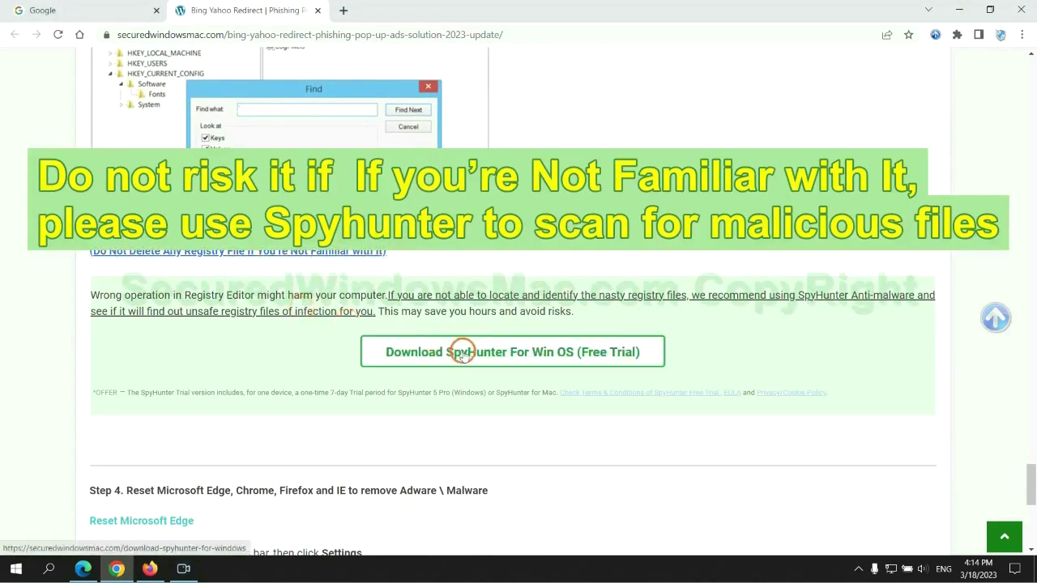
{"action": "scroll", "coordinate": [461, 351], "scroll_direction": "down", "scroll_amount": 5}
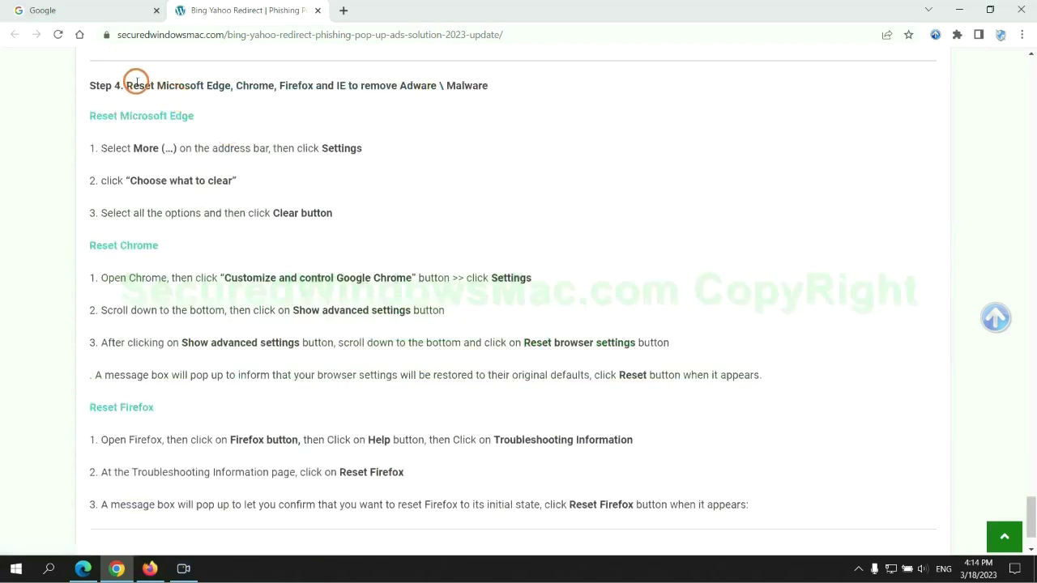
{"action": "left_click", "coordinate": [401, 115]}
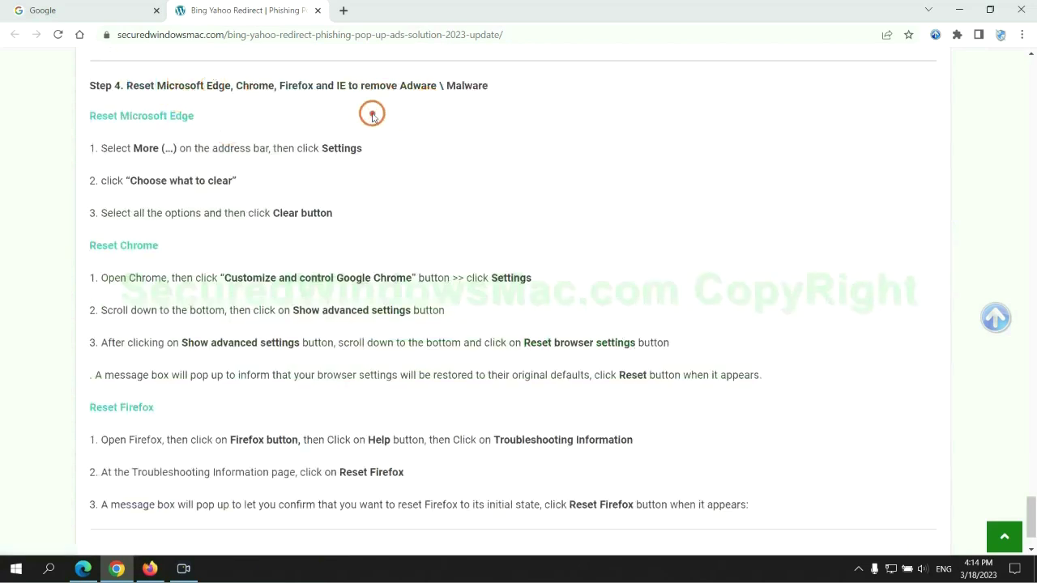
{"action": "left_click", "coordinate": [82, 569]}
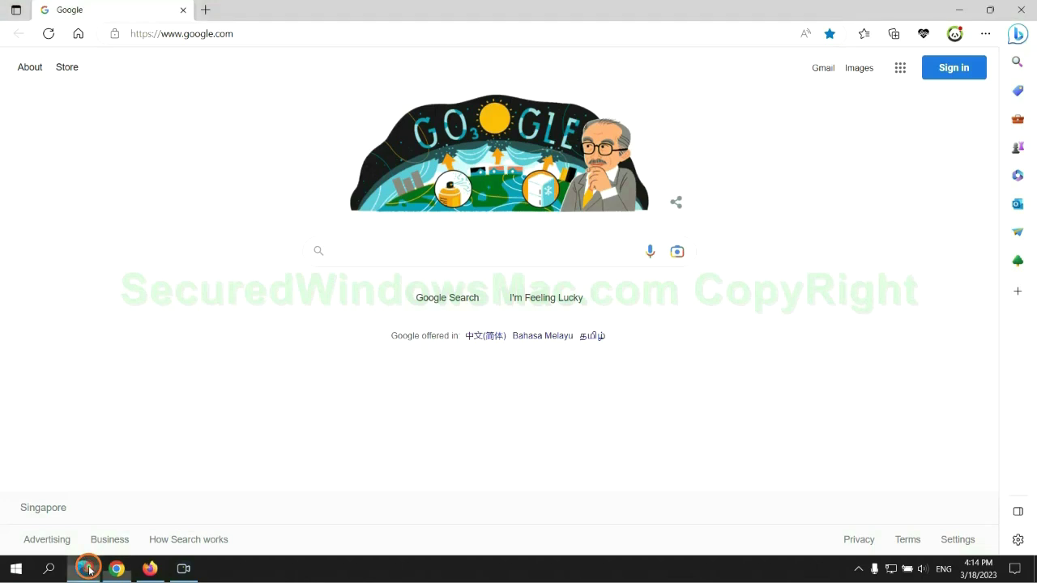
{"action": "left_click", "coordinate": [982, 38]}
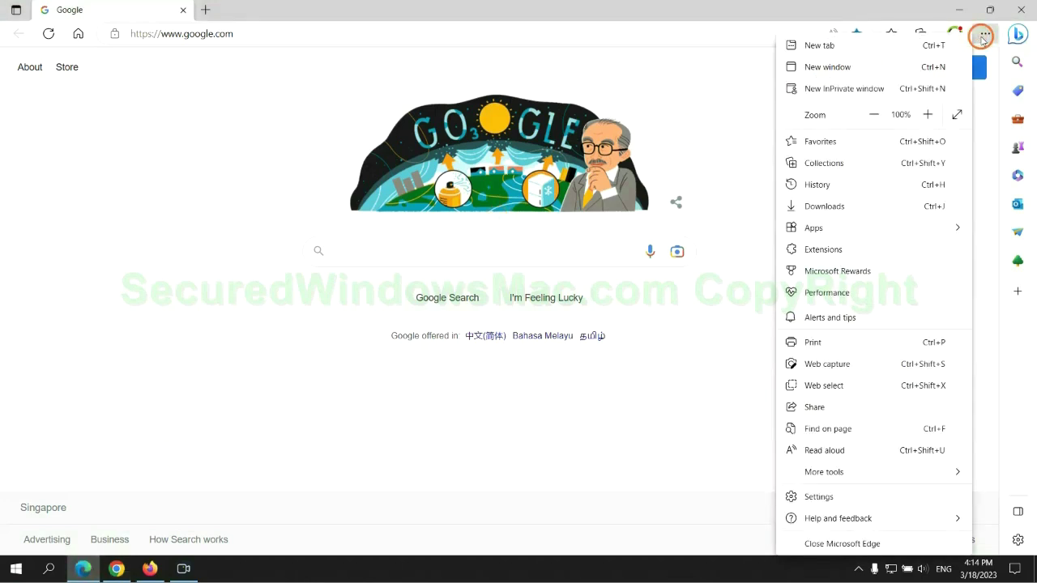
{"action": "left_click", "coordinate": [815, 496]}
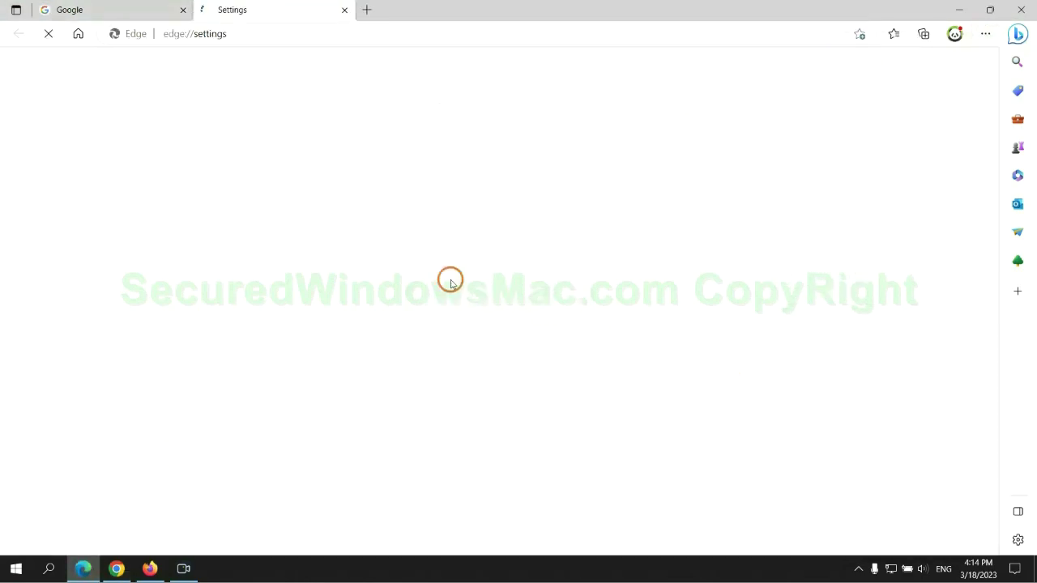
{"action": "left_click", "coordinate": [170, 167]}
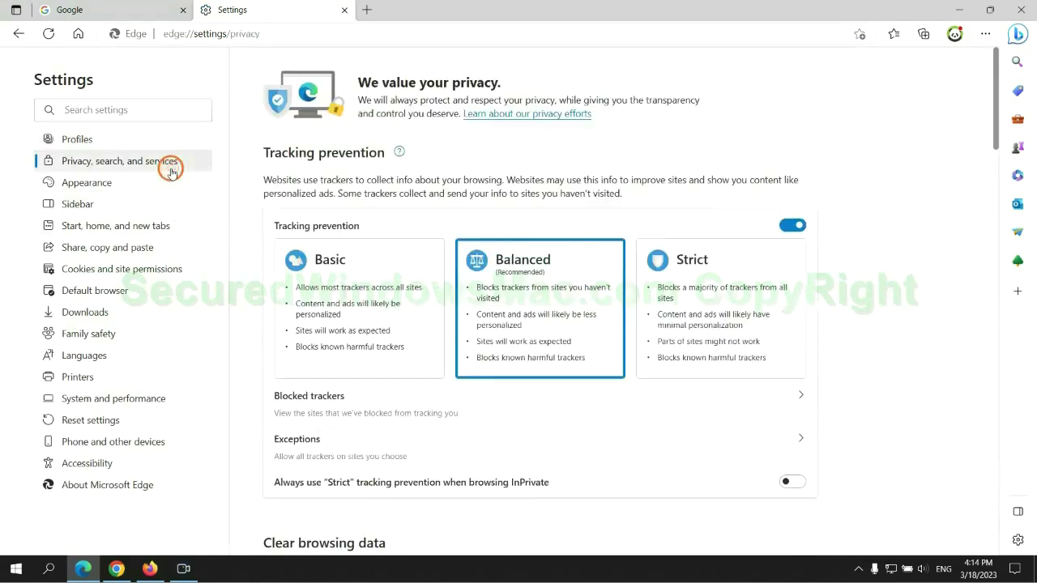
{"action": "scroll", "coordinate": [810, 355], "scroll_direction": "down", "scroll_amount": 3}
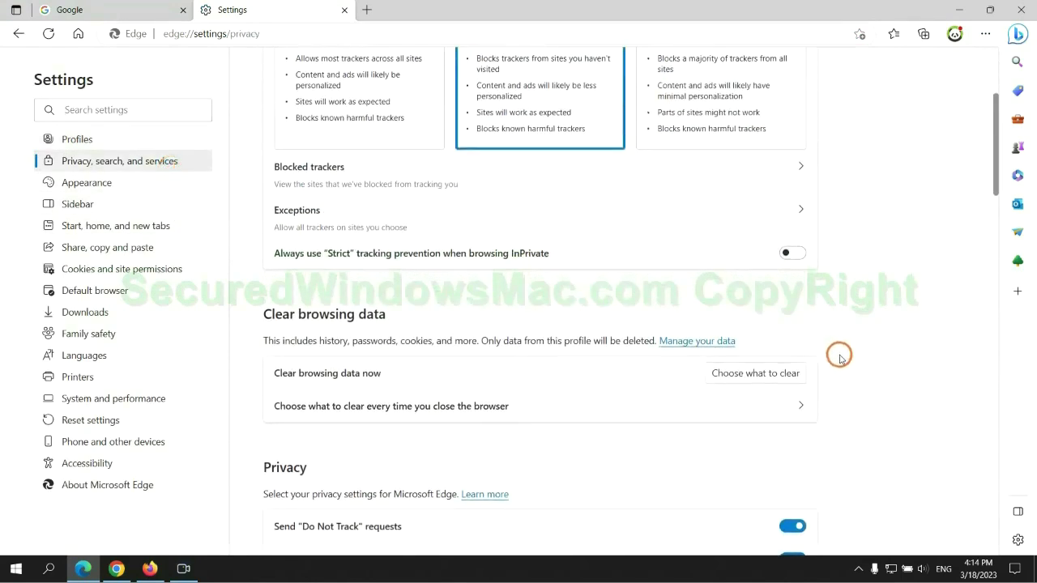
{"action": "left_click", "coordinate": [768, 374]}
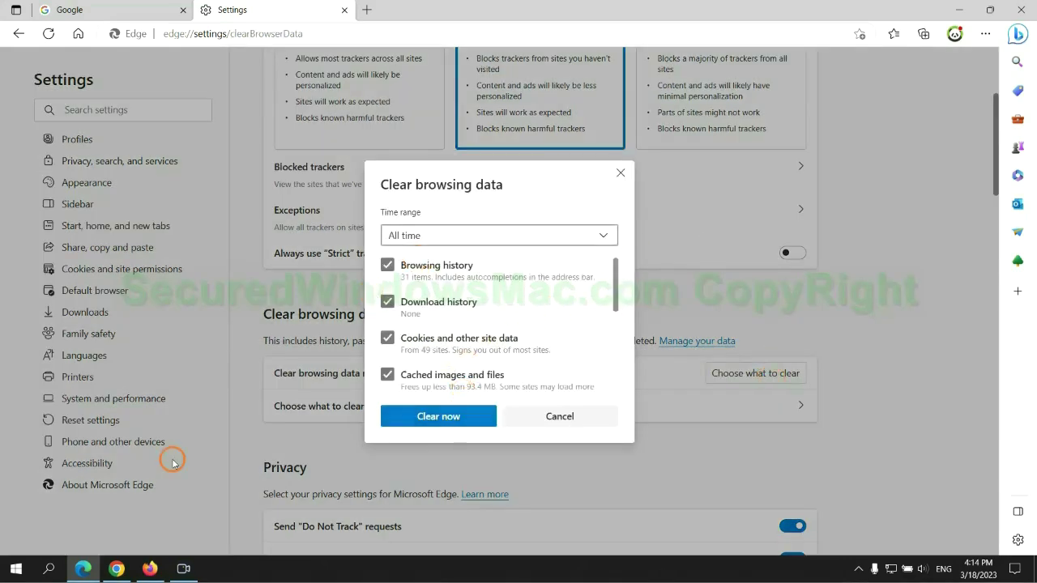
- Switch to Chrome, search its settings for "reset", and open the dialog for restoring settings to their original defaults
{"action": "left_click", "coordinate": [116, 569]}
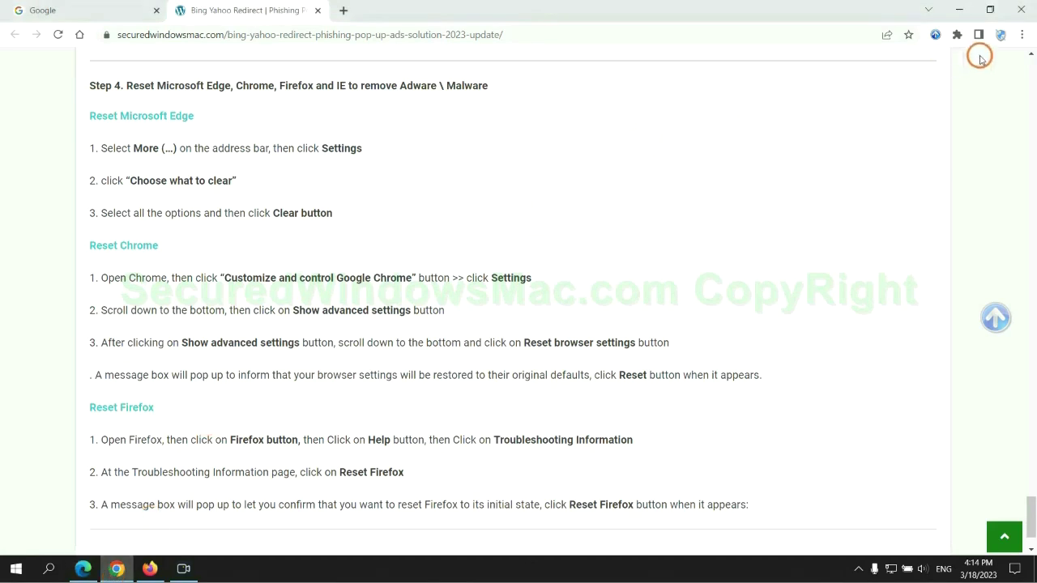
{"action": "left_click", "coordinate": [1021, 35]}
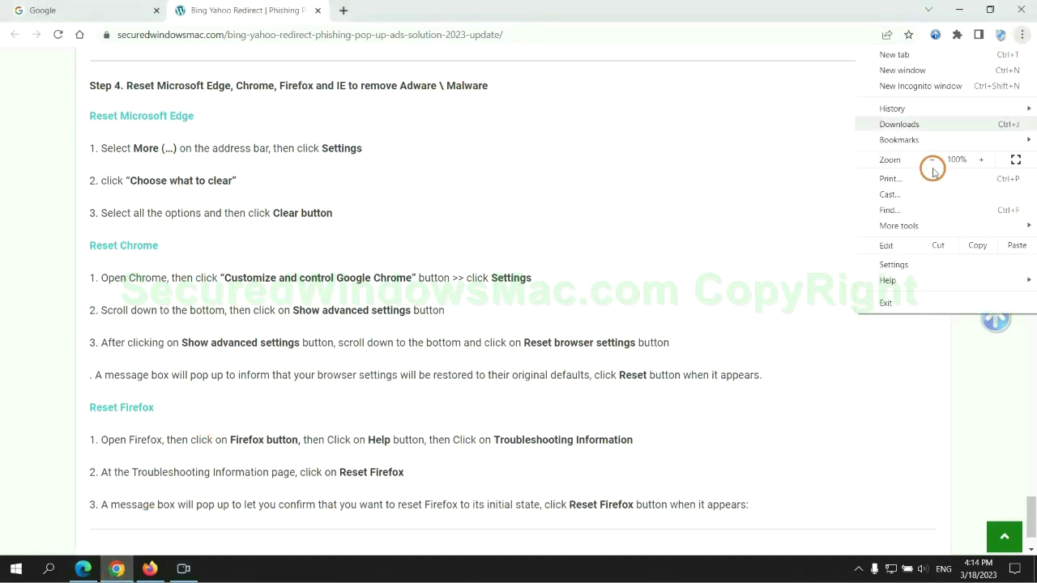
{"action": "left_click", "coordinate": [901, 264]}
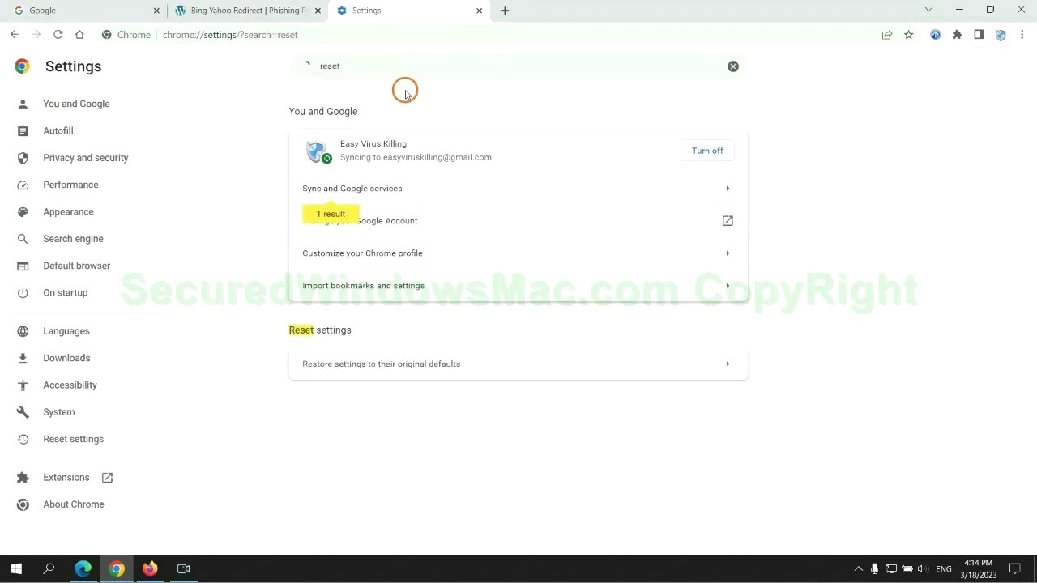
{"action": "left_click", "coordinate": [544, 362]}
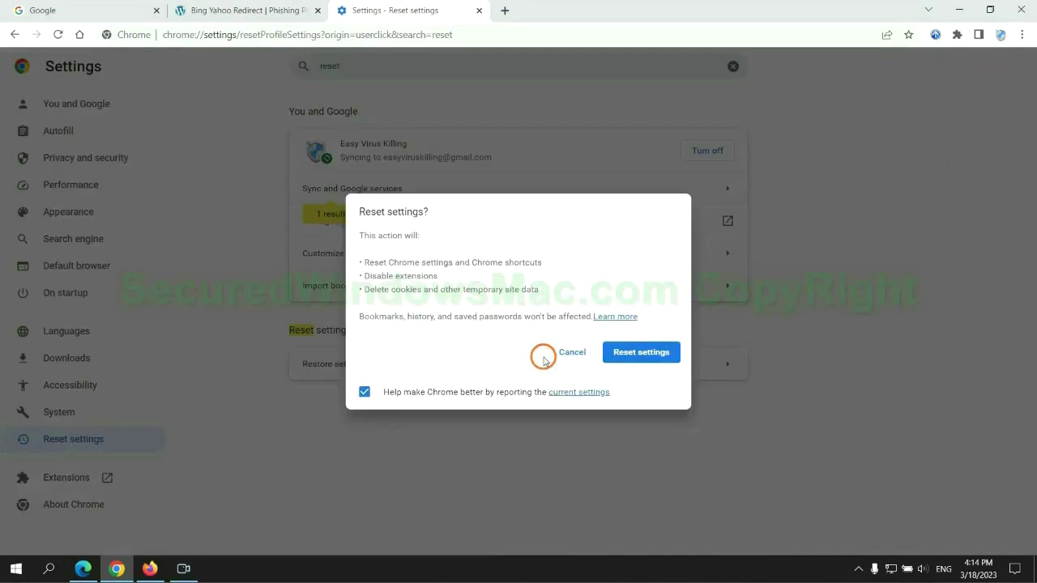
- Switch to Firefox, open its Troubleshooting Information page, and bring up the Refresh Firefox confirmation
{"action": "left_click", "coordinate": [150, 568]}
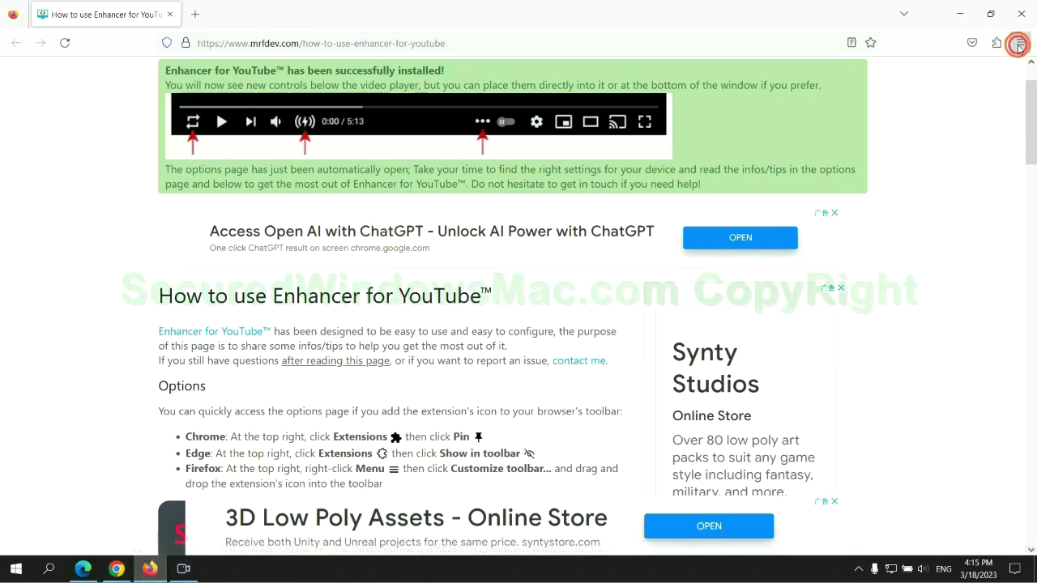
{"action": "left_click", "coordinate": [1020, 42]}
{"action": "left_click", "coordinate": [880, 414]}
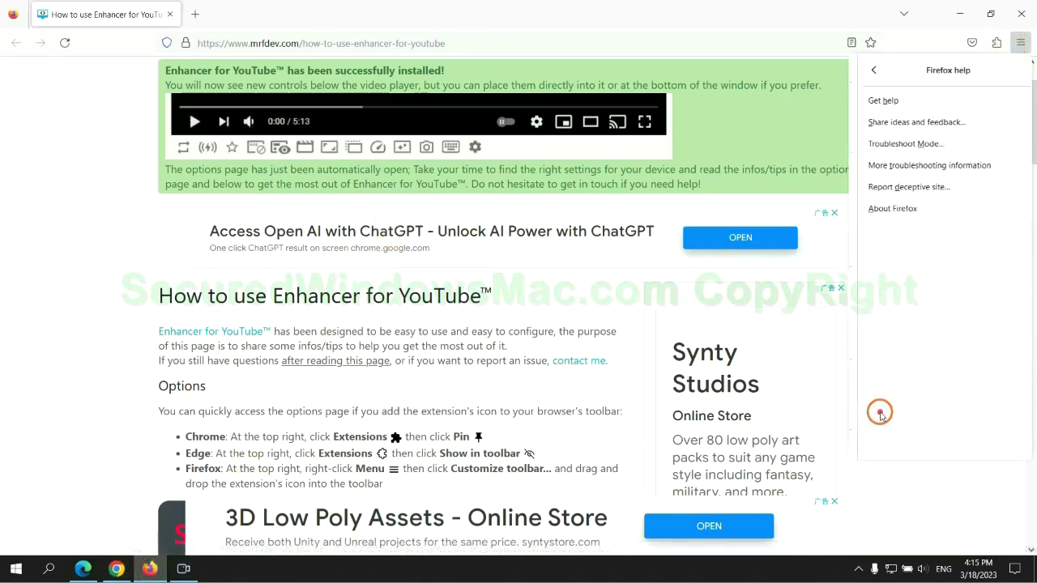
{"action": "left_click", "coordinate": [924, 165]}
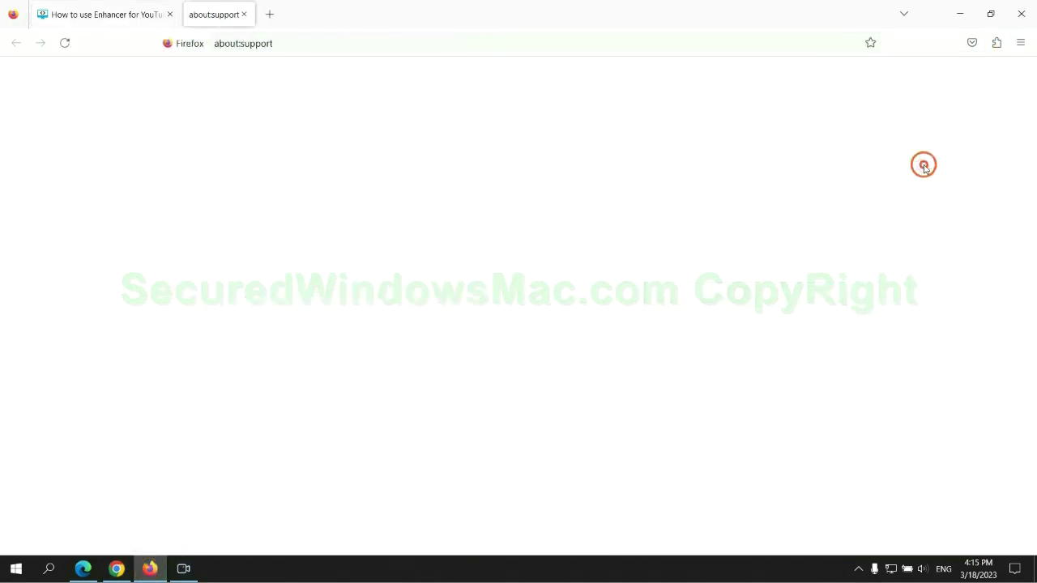
{"action": "left_click", "coordinate": [711, 154]}
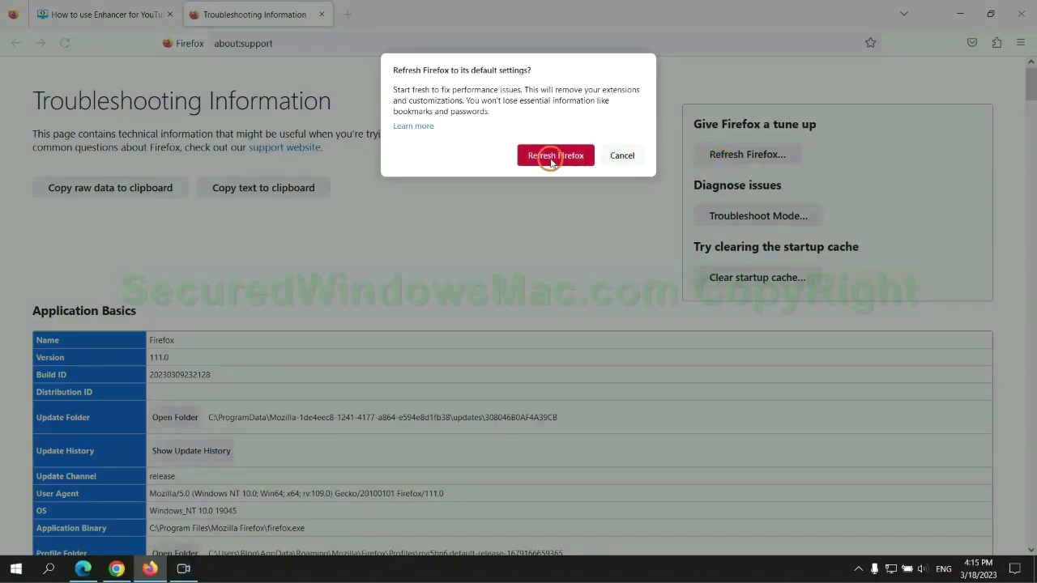
- Return to the guide in Chrome and highlight the start of the closing note about problems remaining after manual removal
{"action": "left_click", "coordinate": [116, 567]}
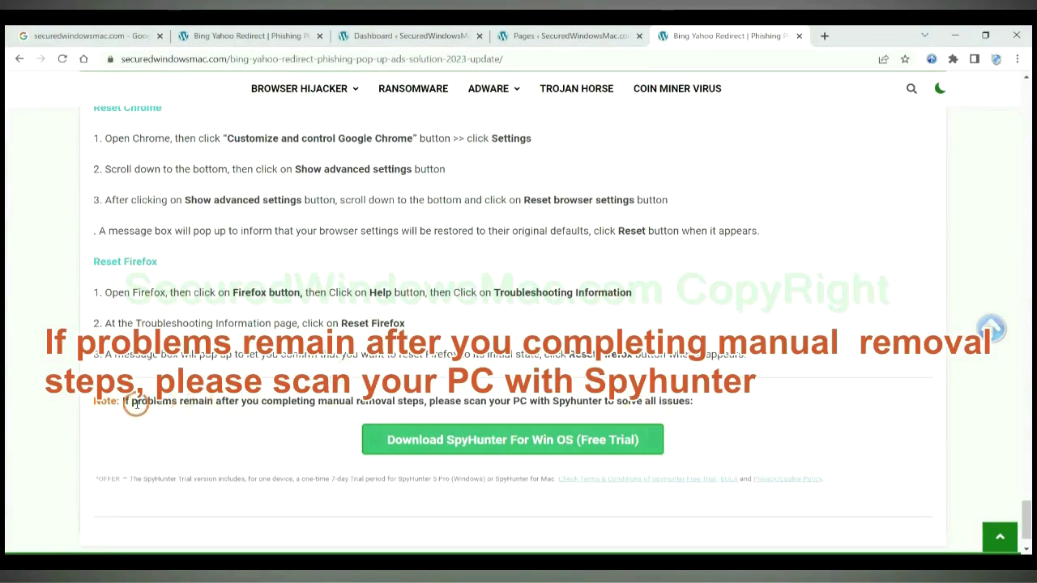
{"action": "left_click_drag", "start_coordinate": [124, 402], "coordinate": [223, 405]}
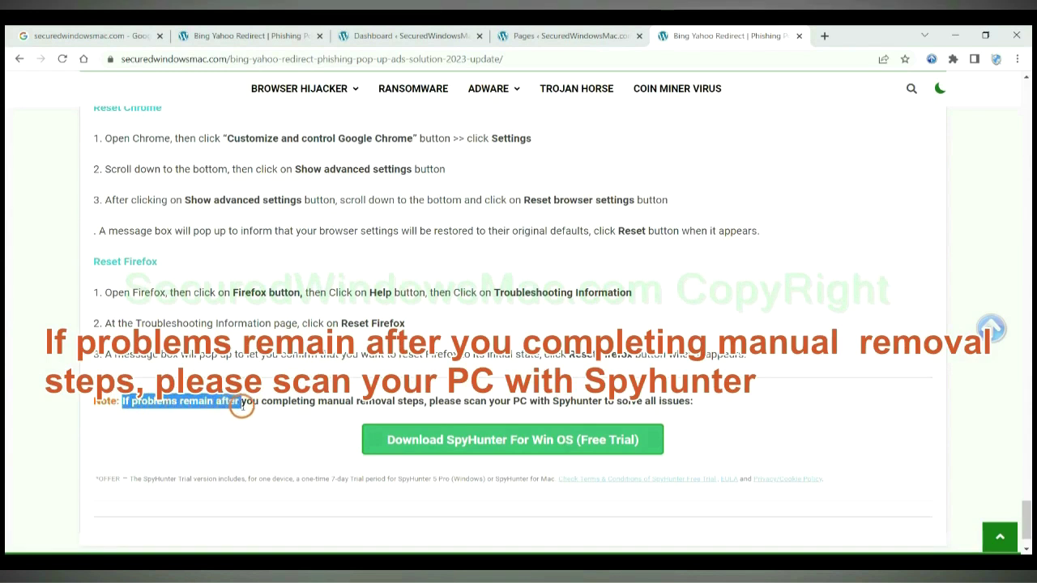